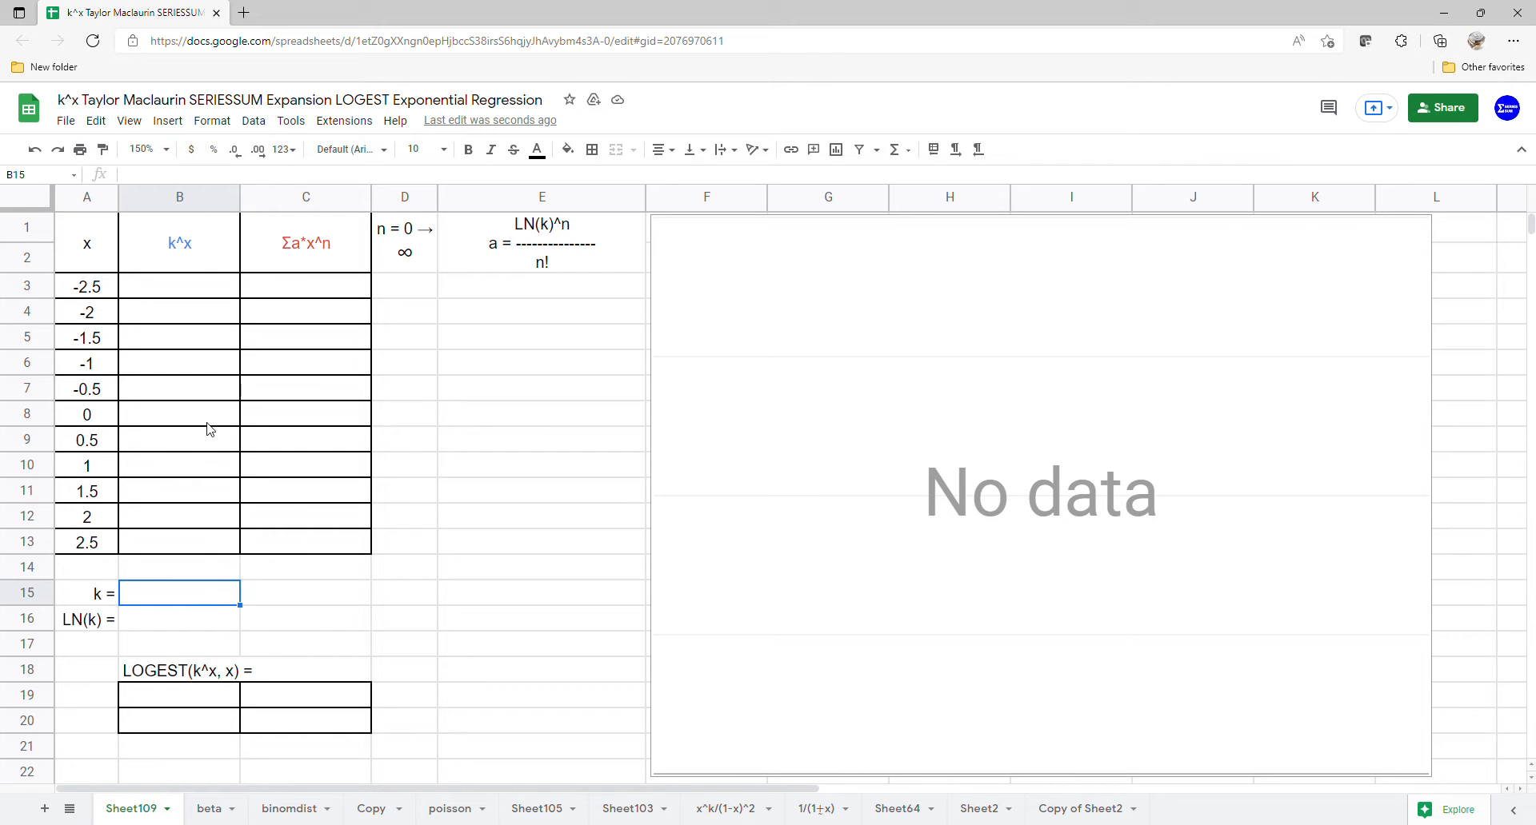
Step: Add a dropdown validation list of 0.2,0.4,0.5,0.8,1,1.25,2,2.5,5 to cell B15 and choose 0.2 for k
click(252, 120)
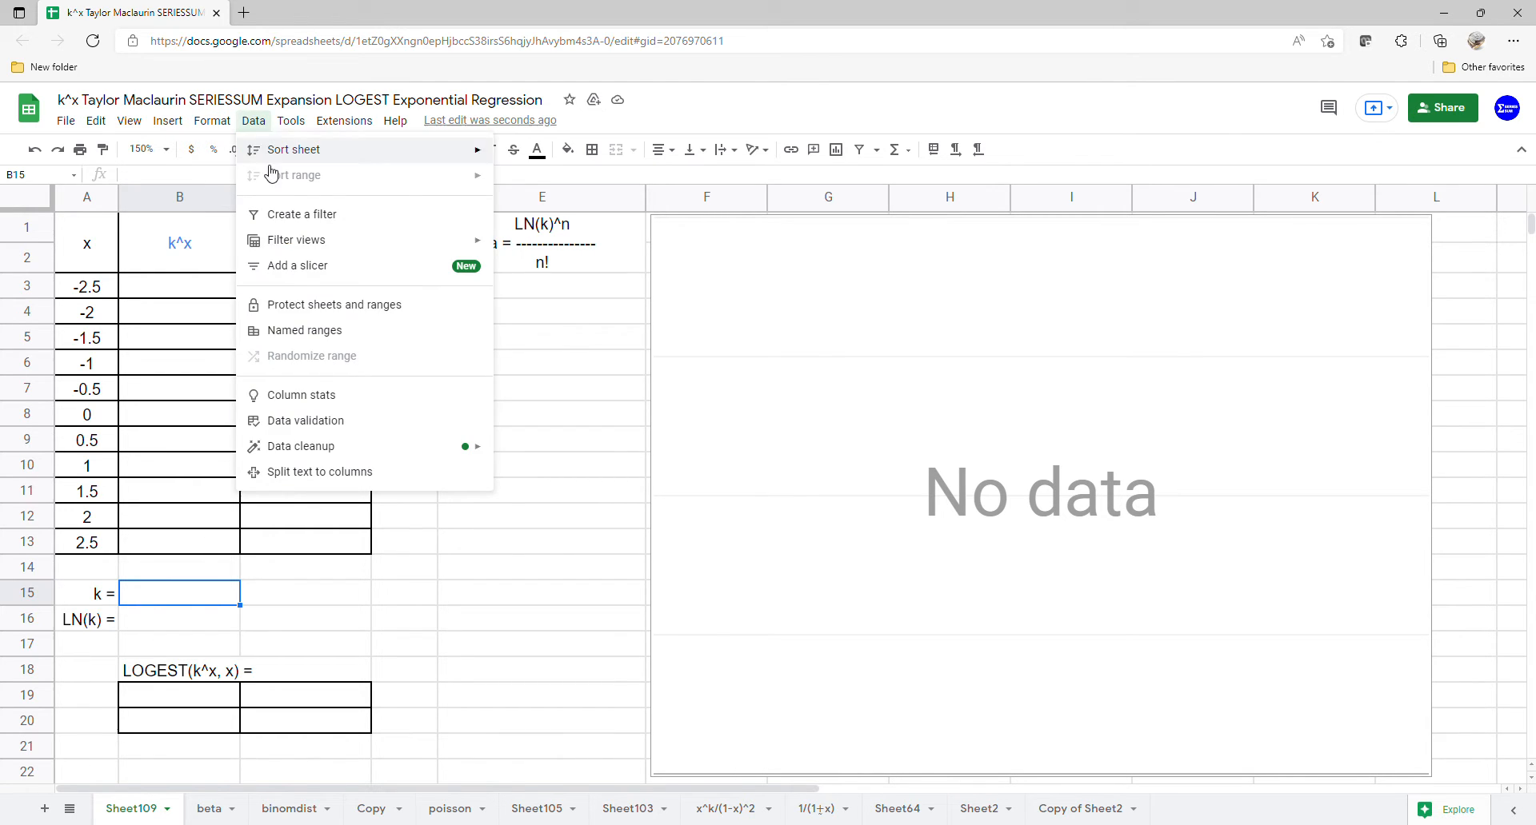
click(320, 419)
click(651, 405)
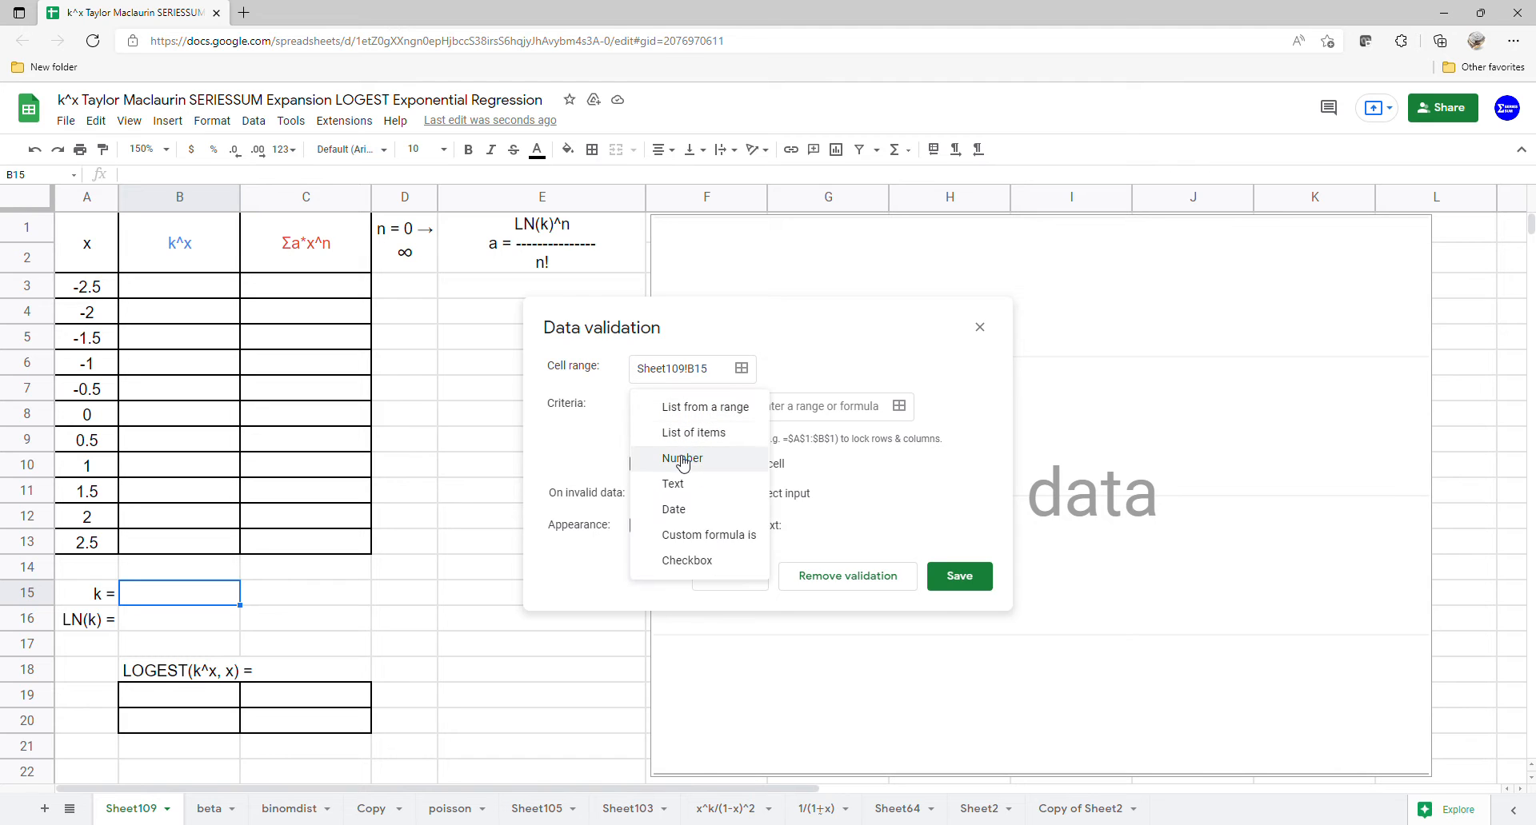
click(693, 433)
click(766, 418)
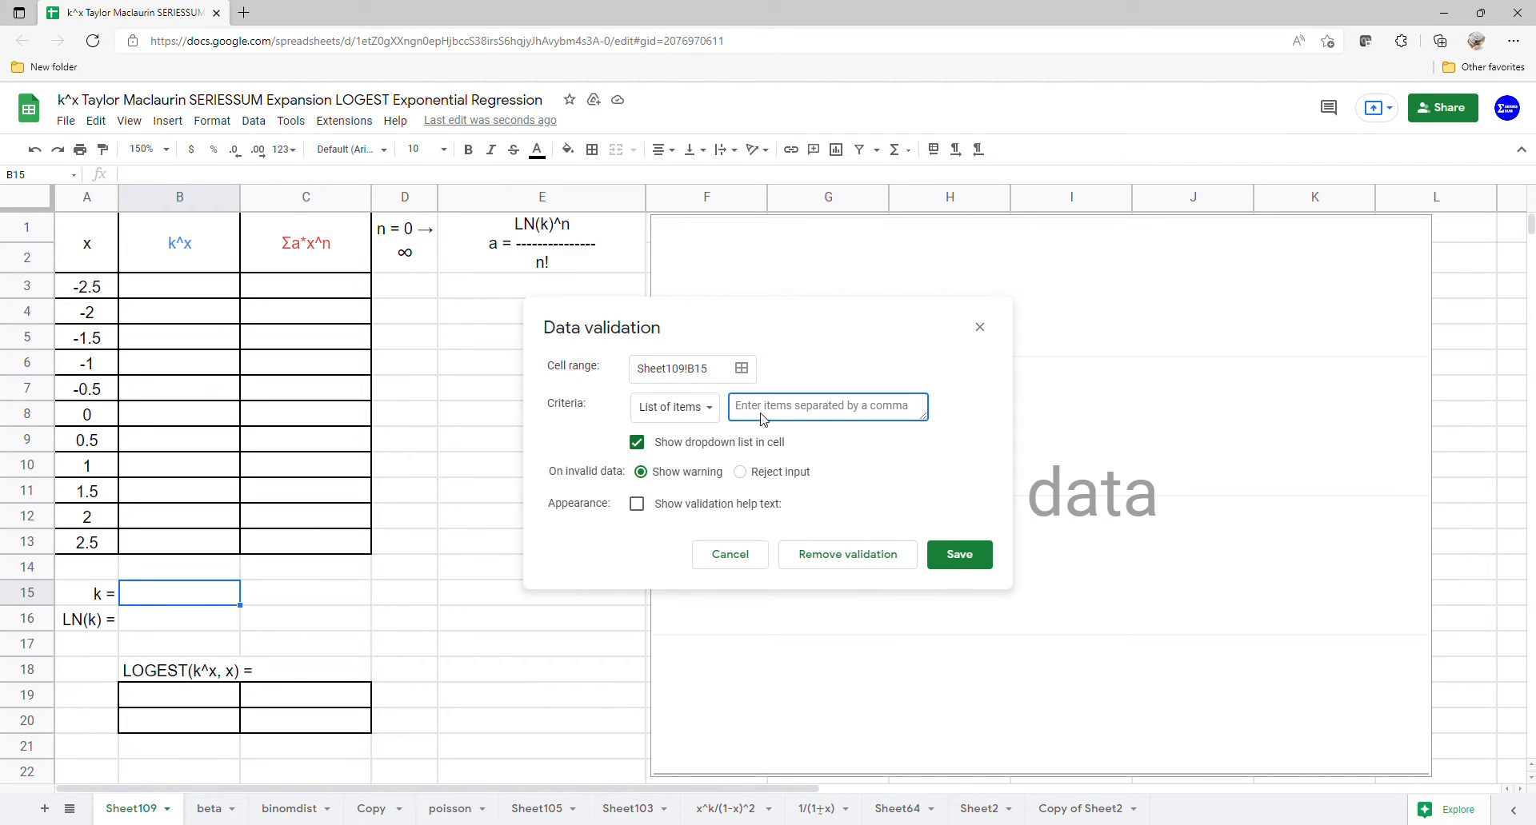
text(0.2,0.4,0.5,0.8,1,1.25,2,2.5,5)
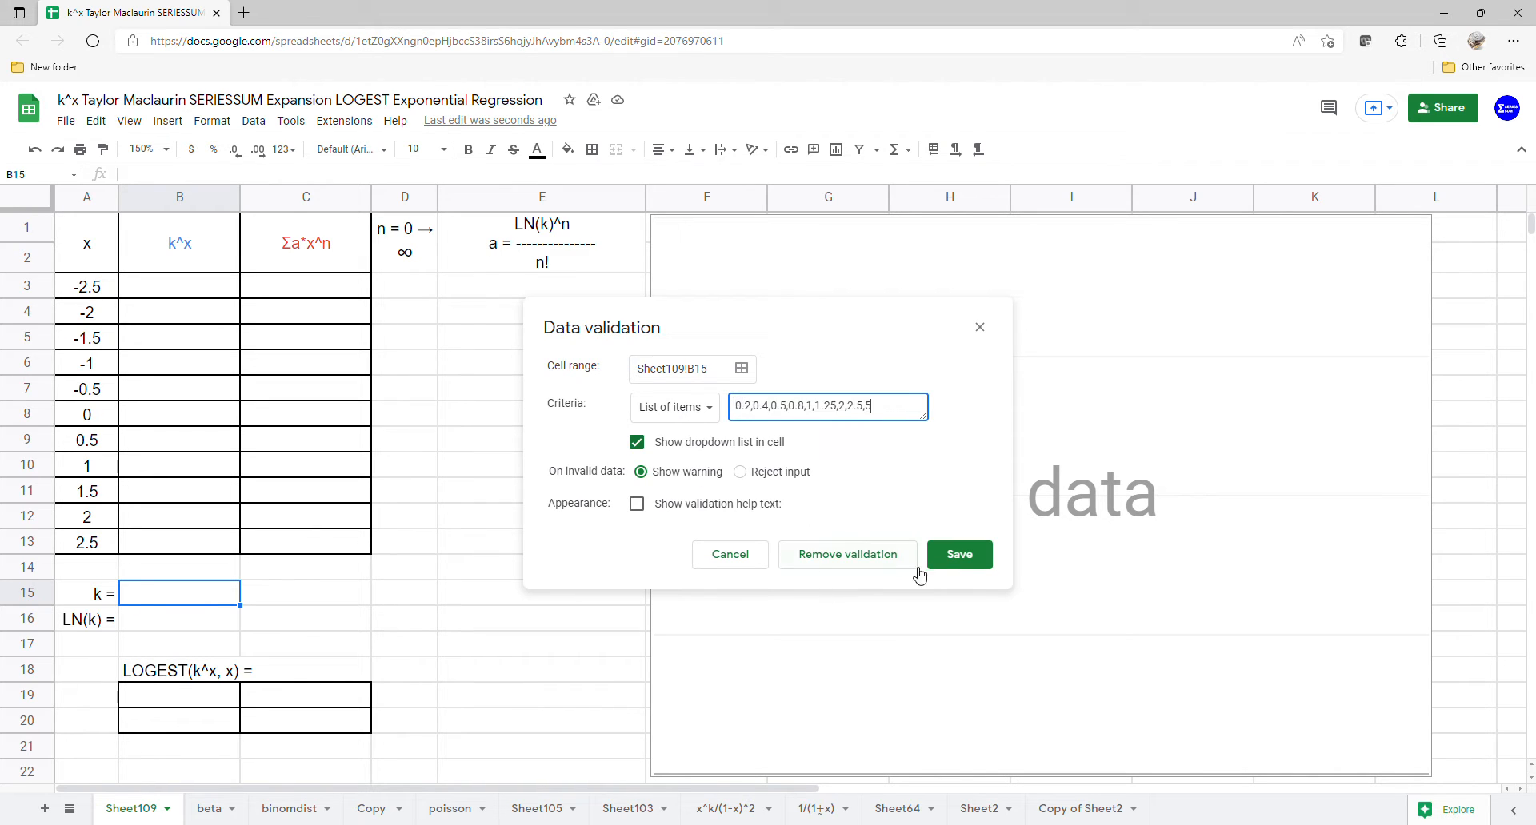
click(959, 556)
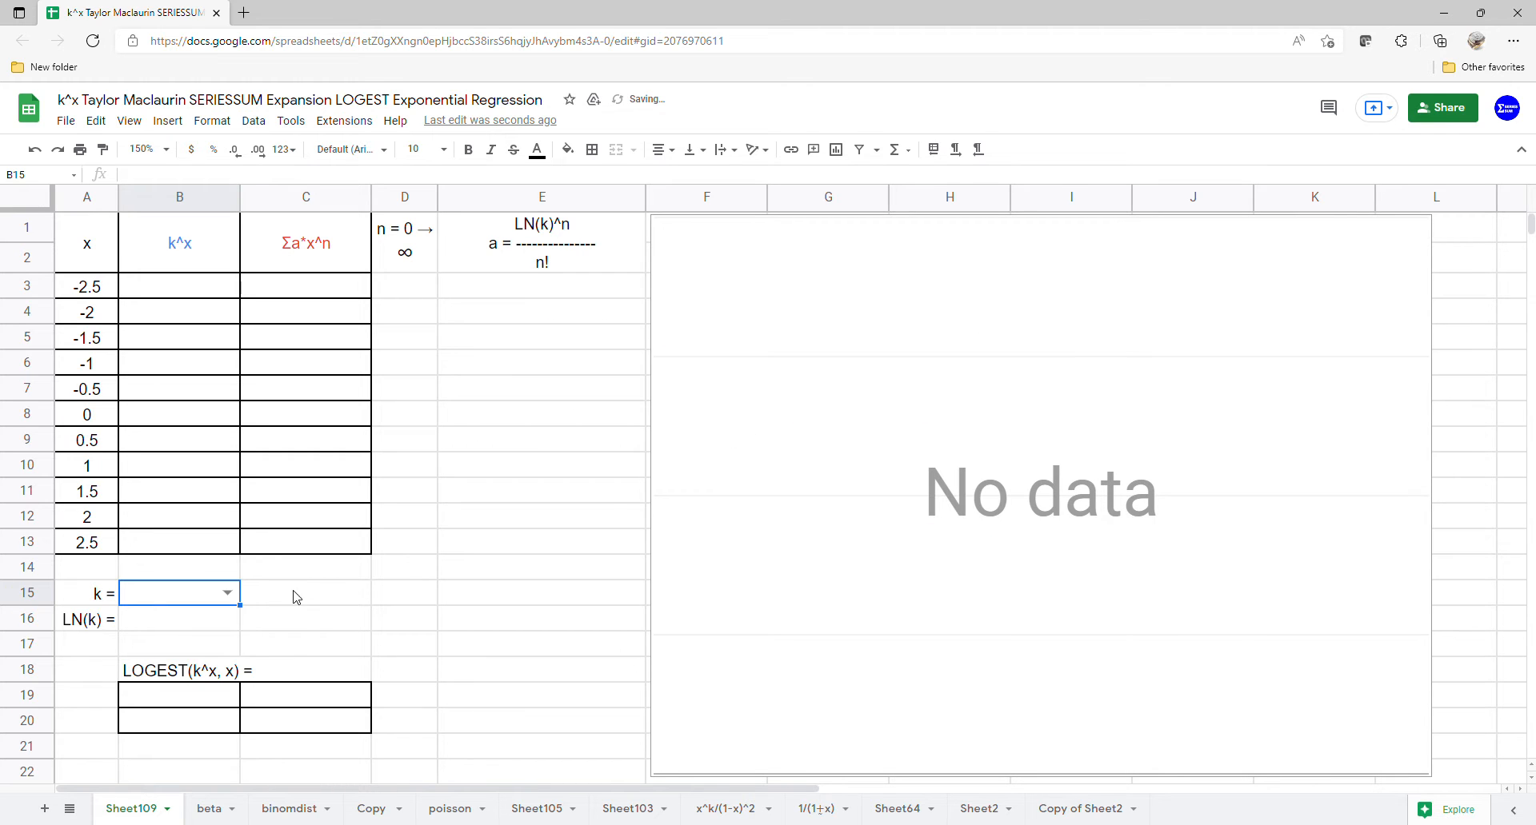
click(227, 593)
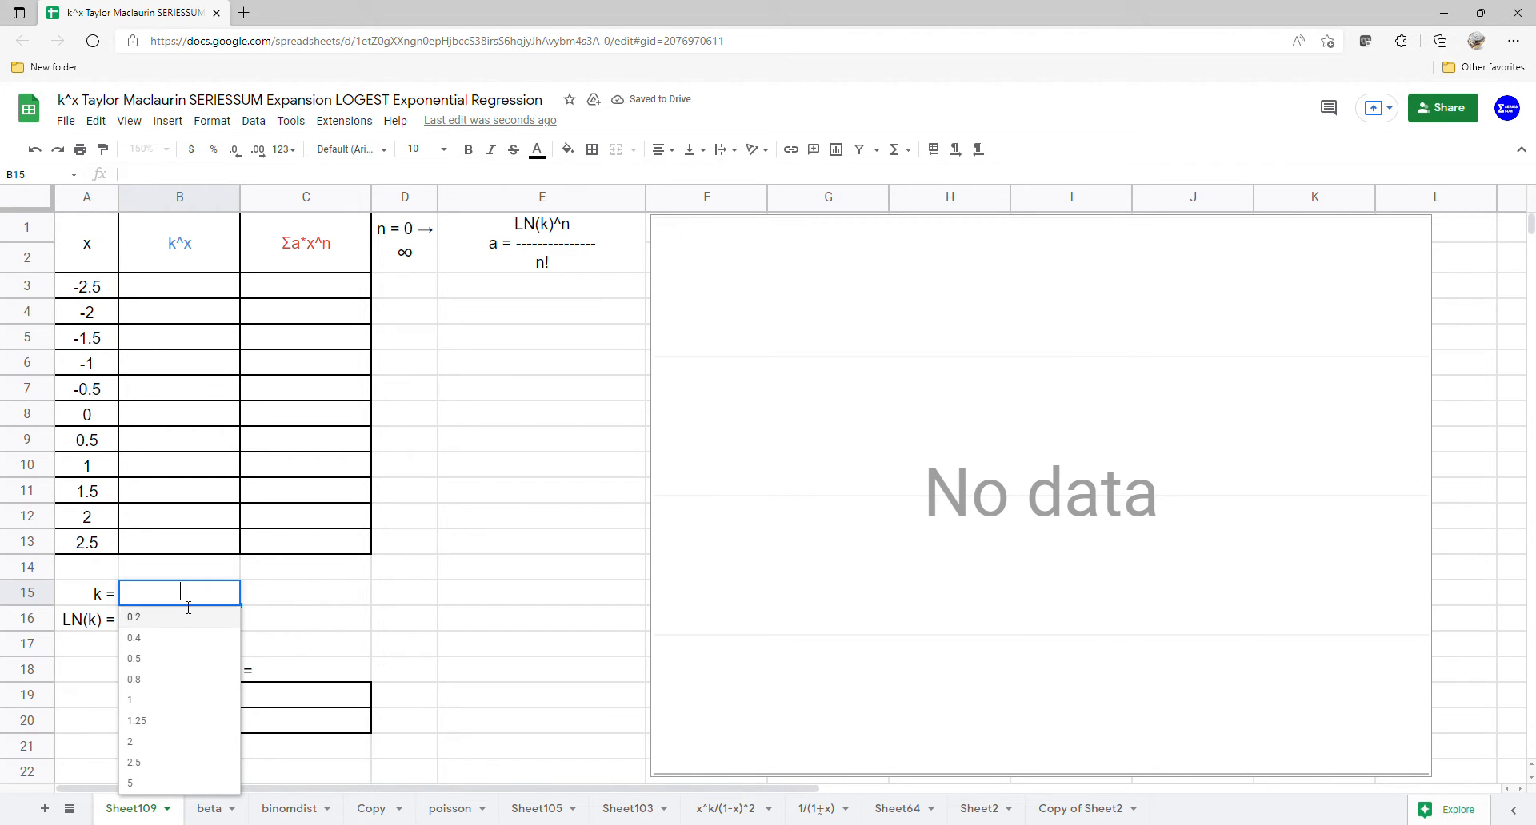
click(181, 619)
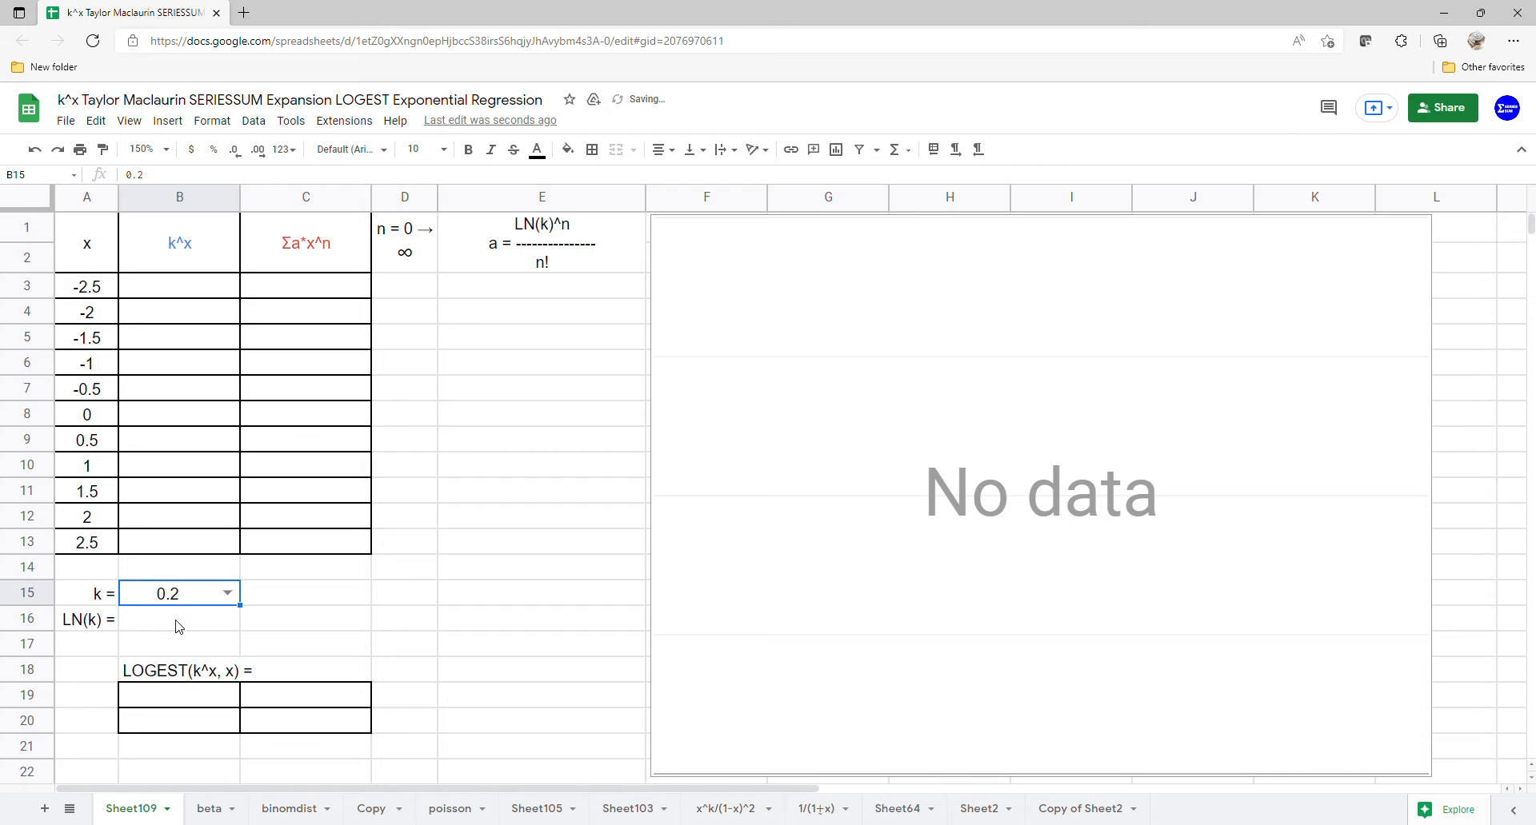
Step: Calculate the natural logarithm of k in B16 with the LN function referencing B15
click(177, 627)
text(=)
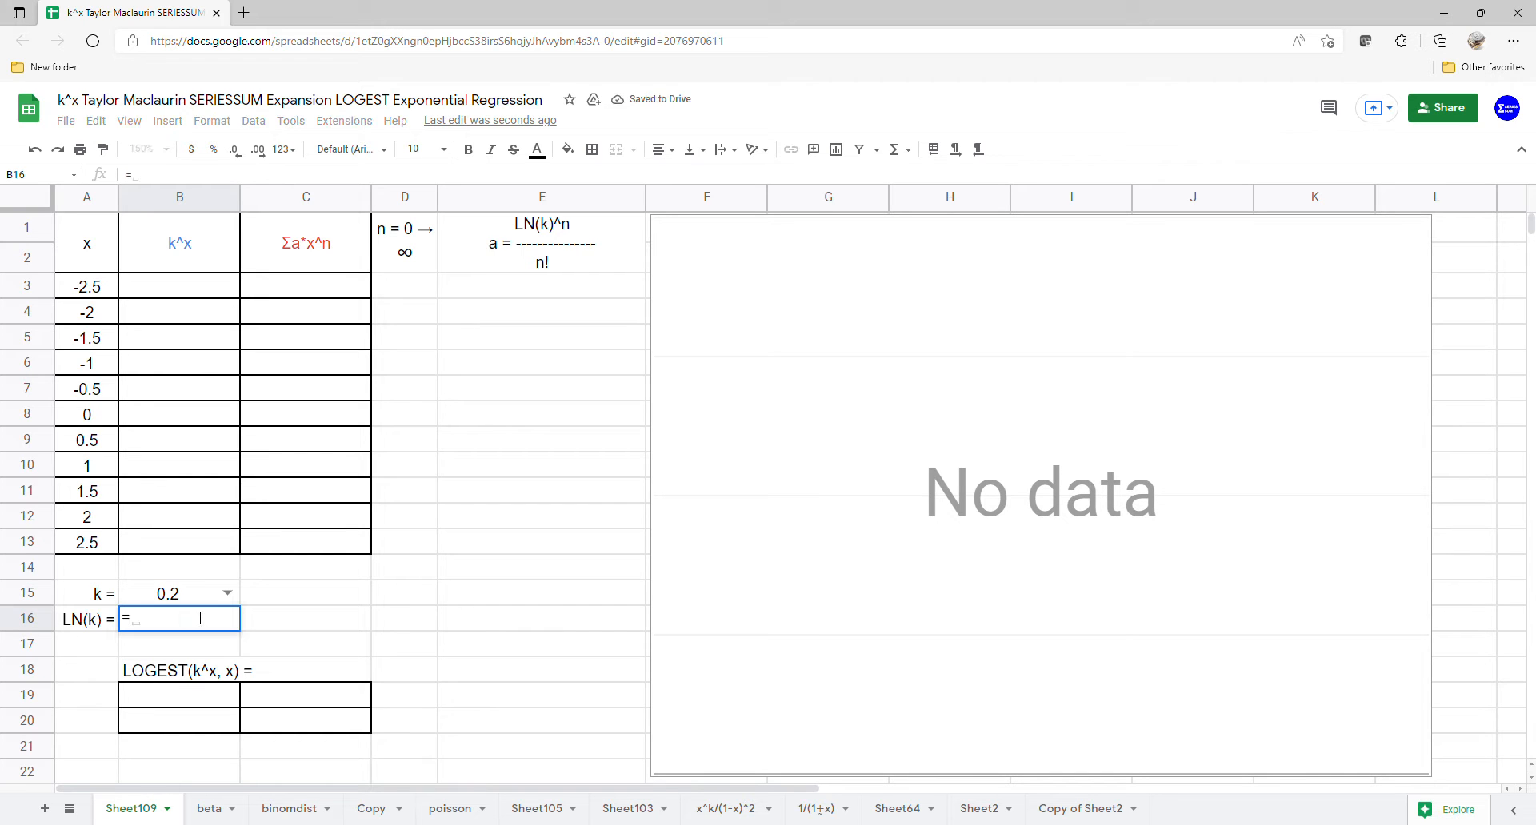
text(ln)
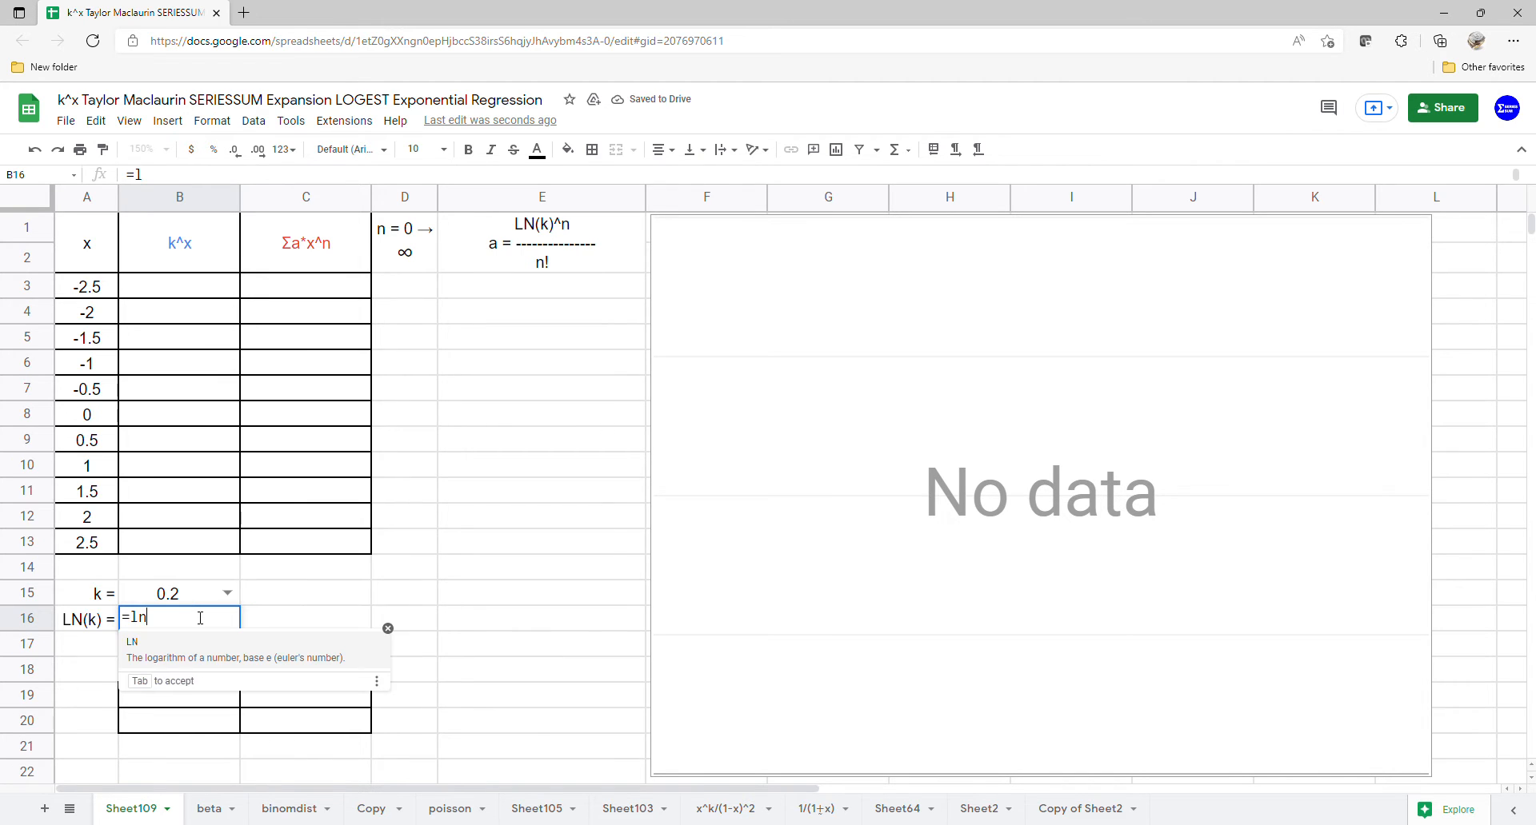
key(Tab)
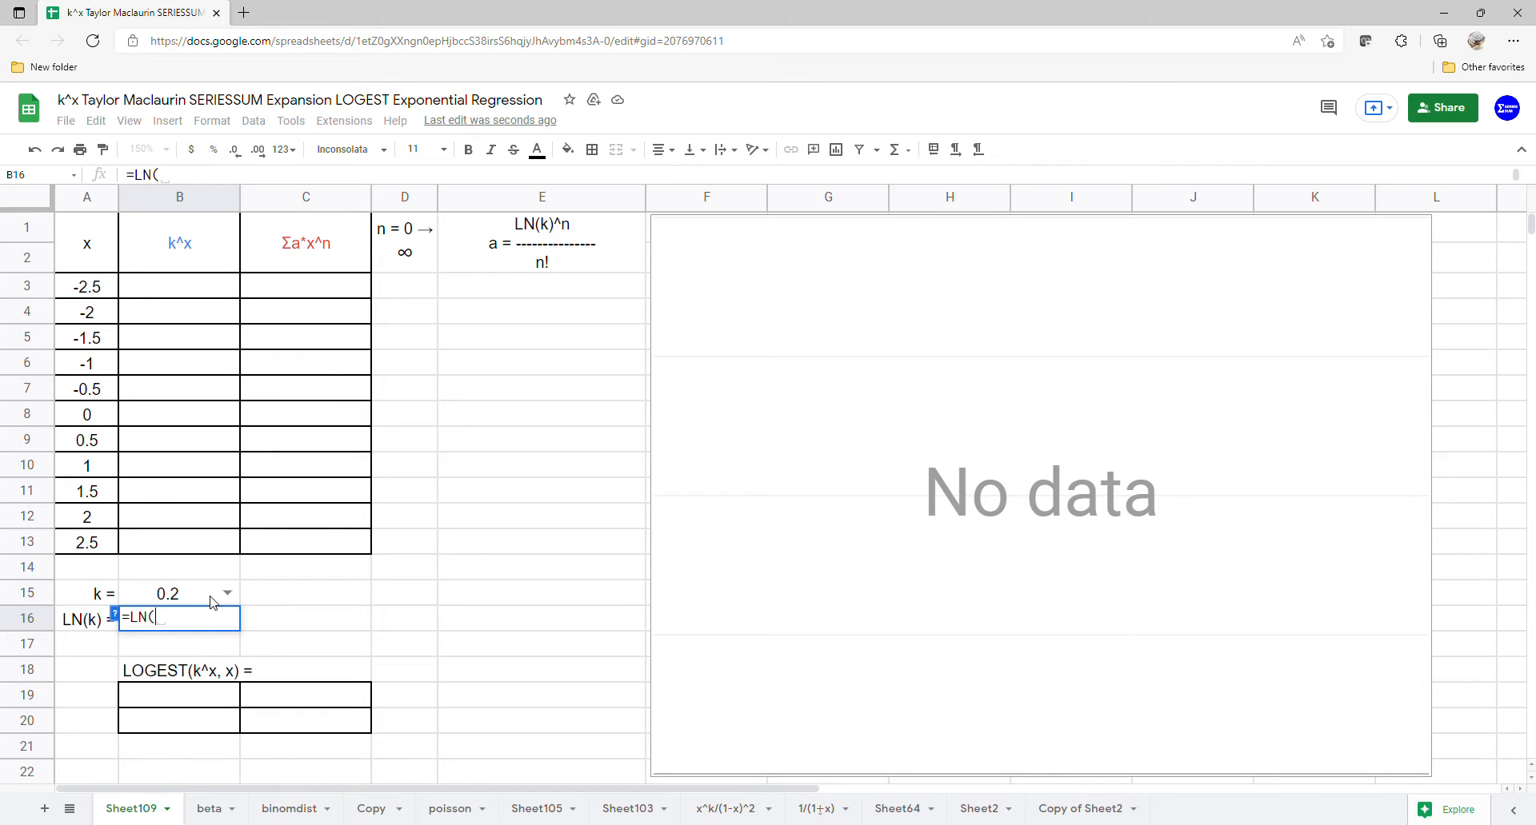
click(210, 596)
key(Return)
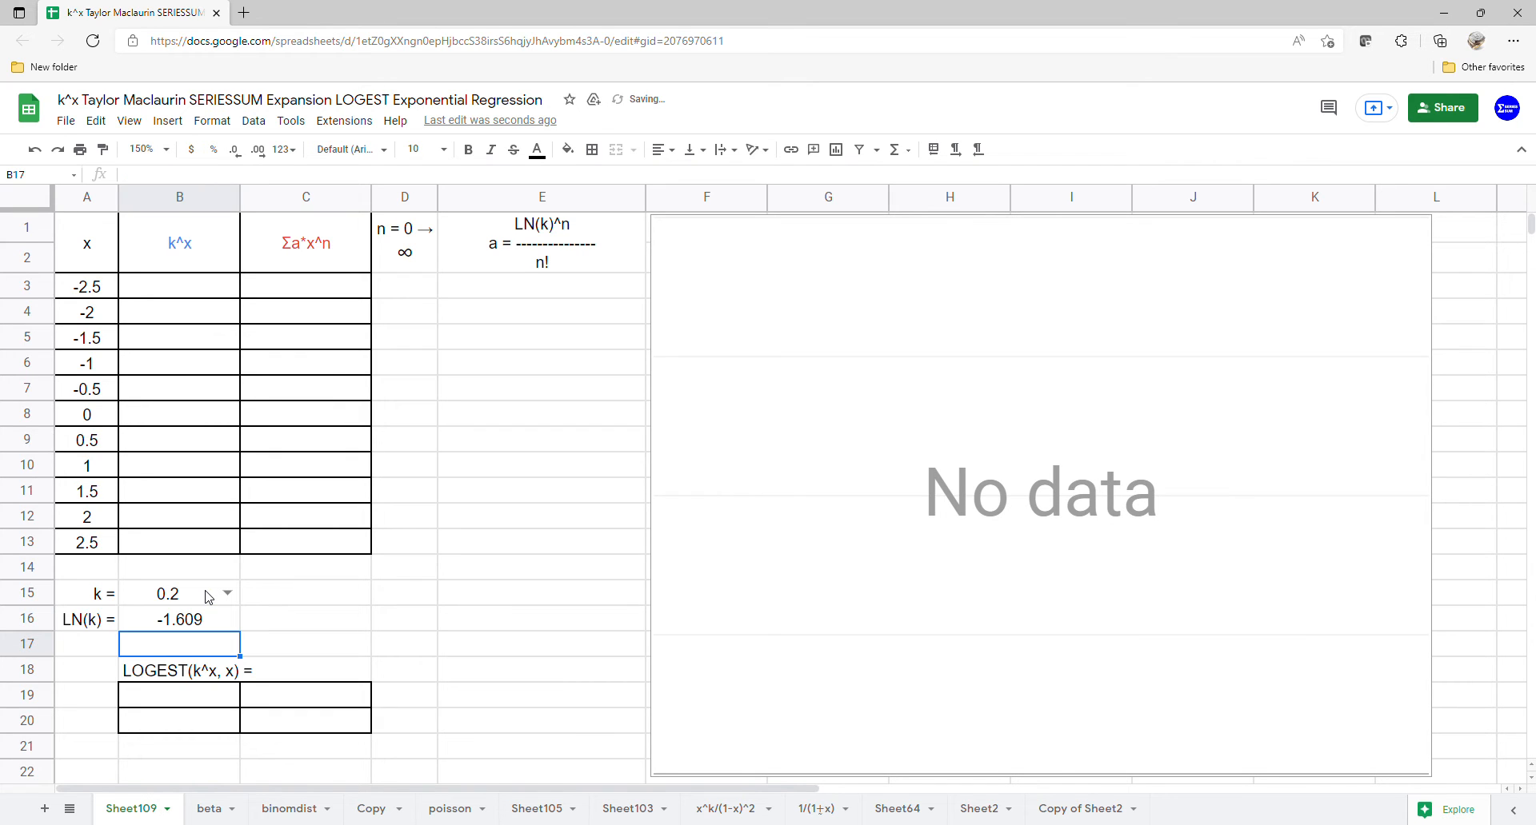
Step: Fill the k^x column from B3 with an ARRAYFORMULA raising B15 to the x values in A3:A13
click(212, 291)
text(=)
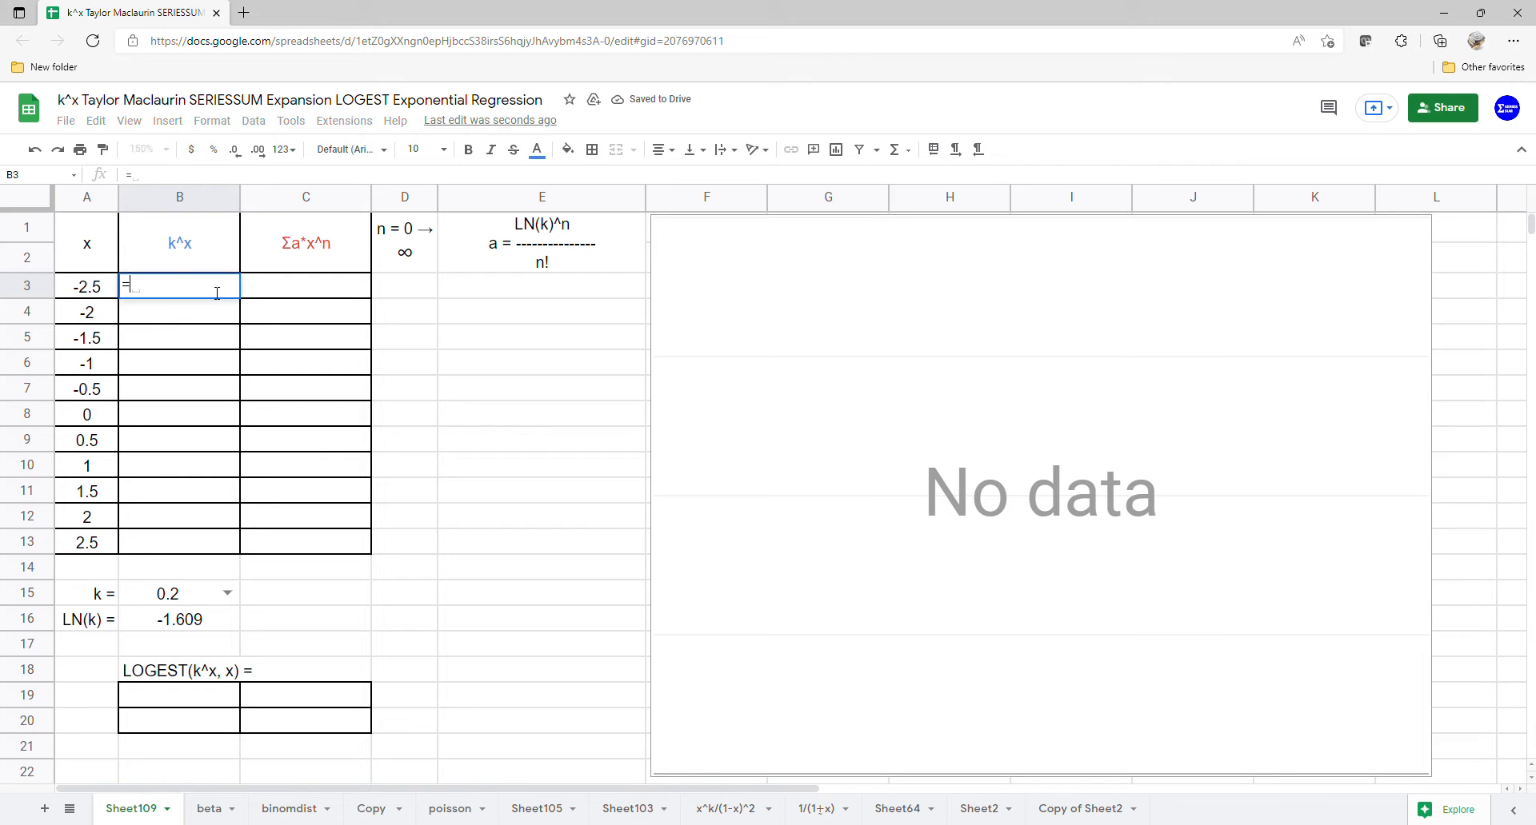
text(ARRAYFORMULA()
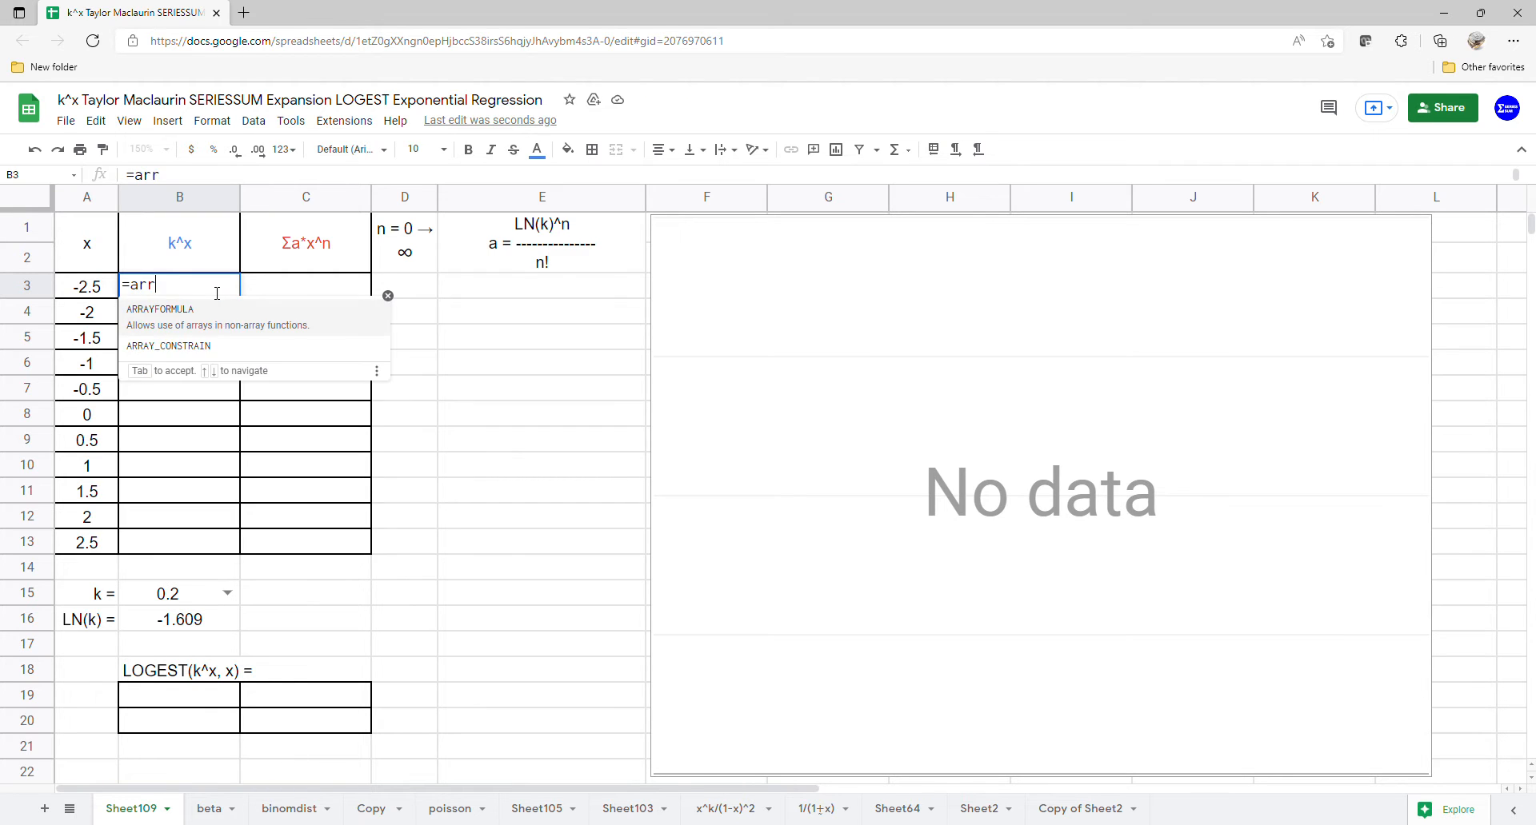
click(167, 601)
text(^)
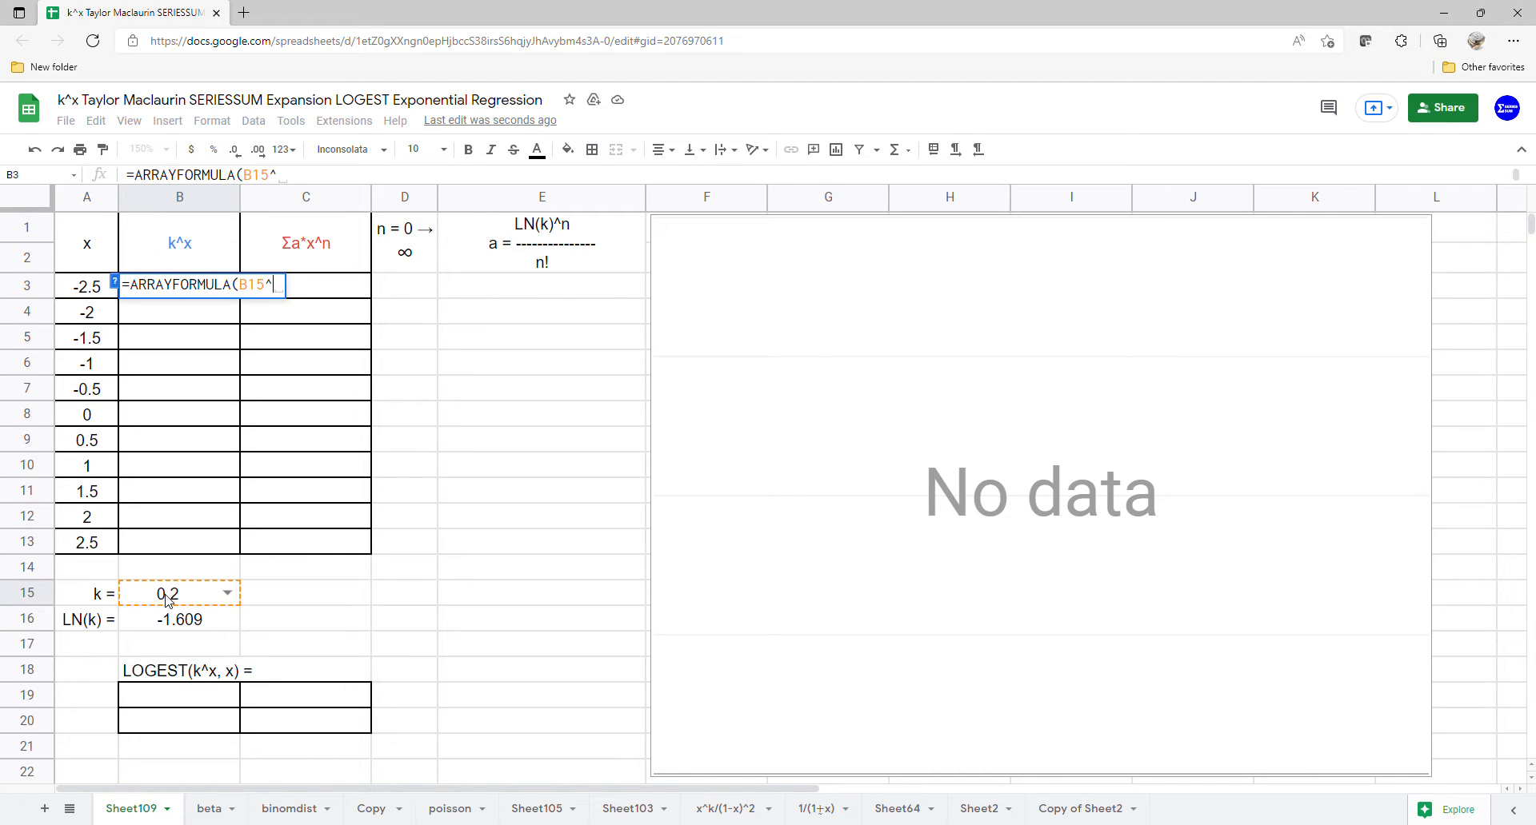
drag(92, 286, 111, 537)
key(Return)
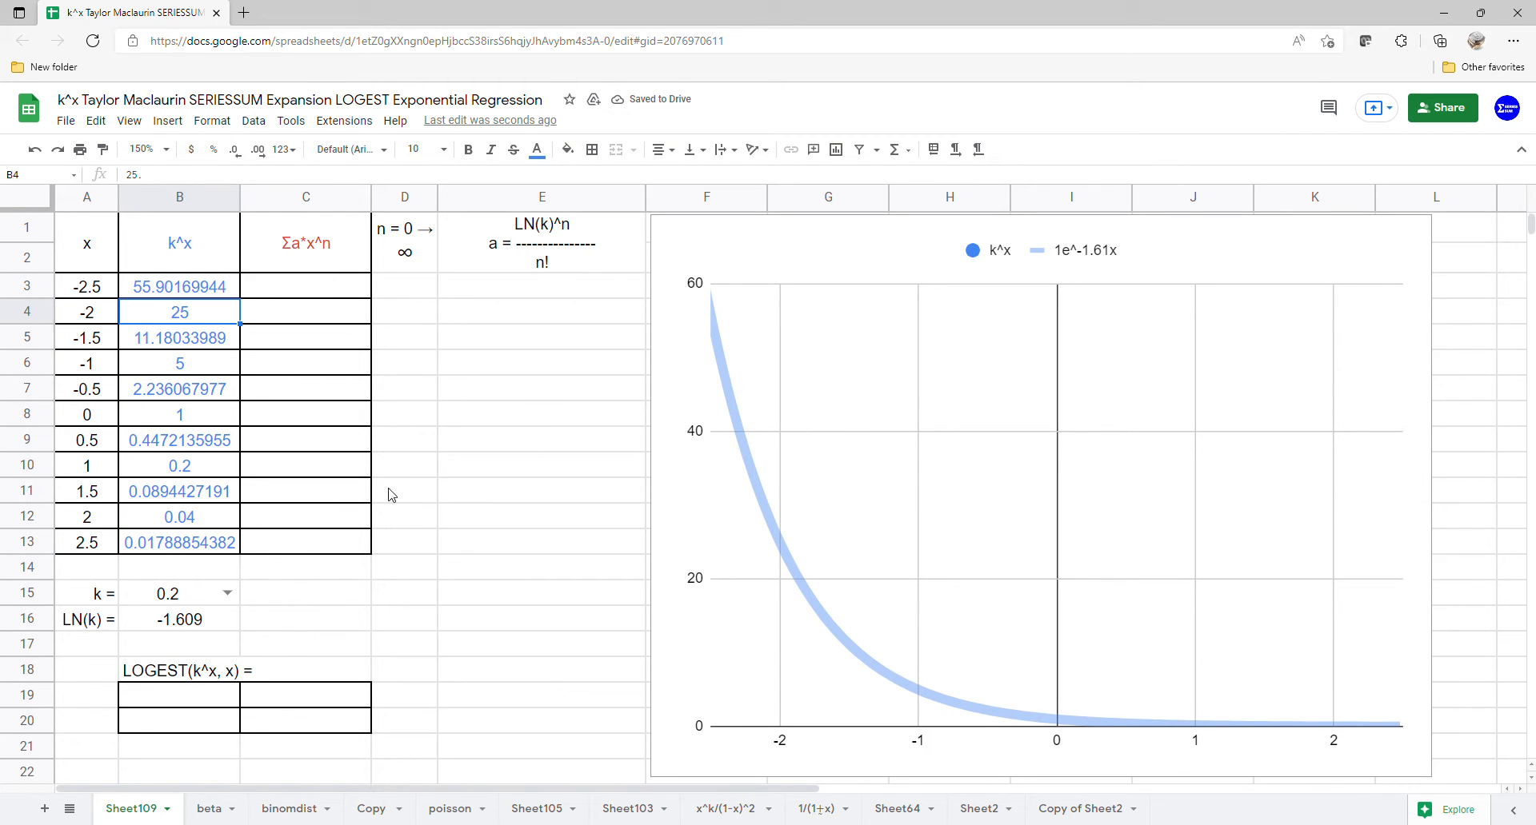
Step: Try k = 0.4 in the B15 dropdown list, and set k to 0.5
click(227, 593)
click(195, 639)
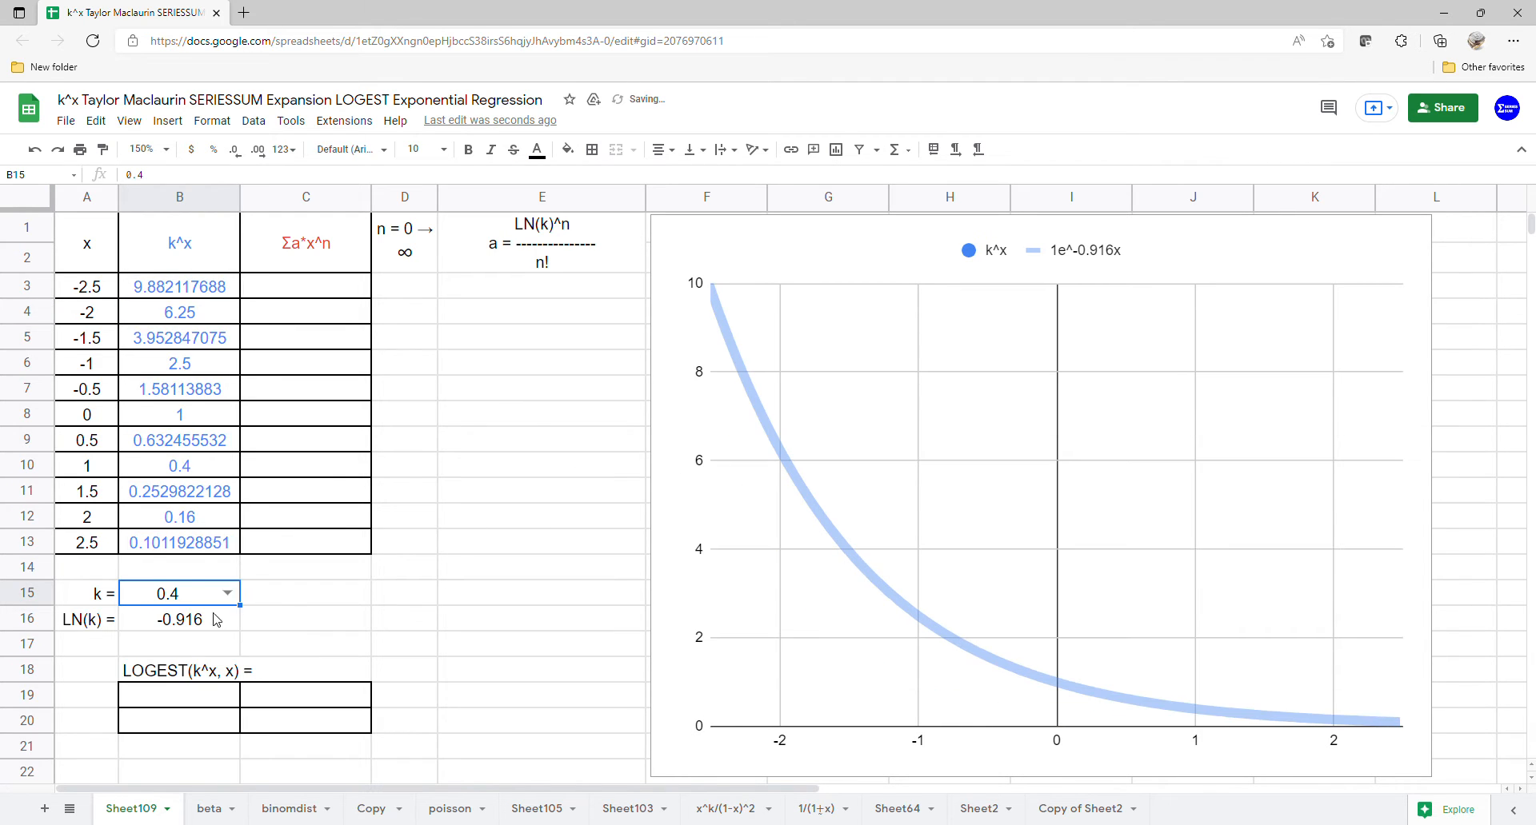
click(227, 593)
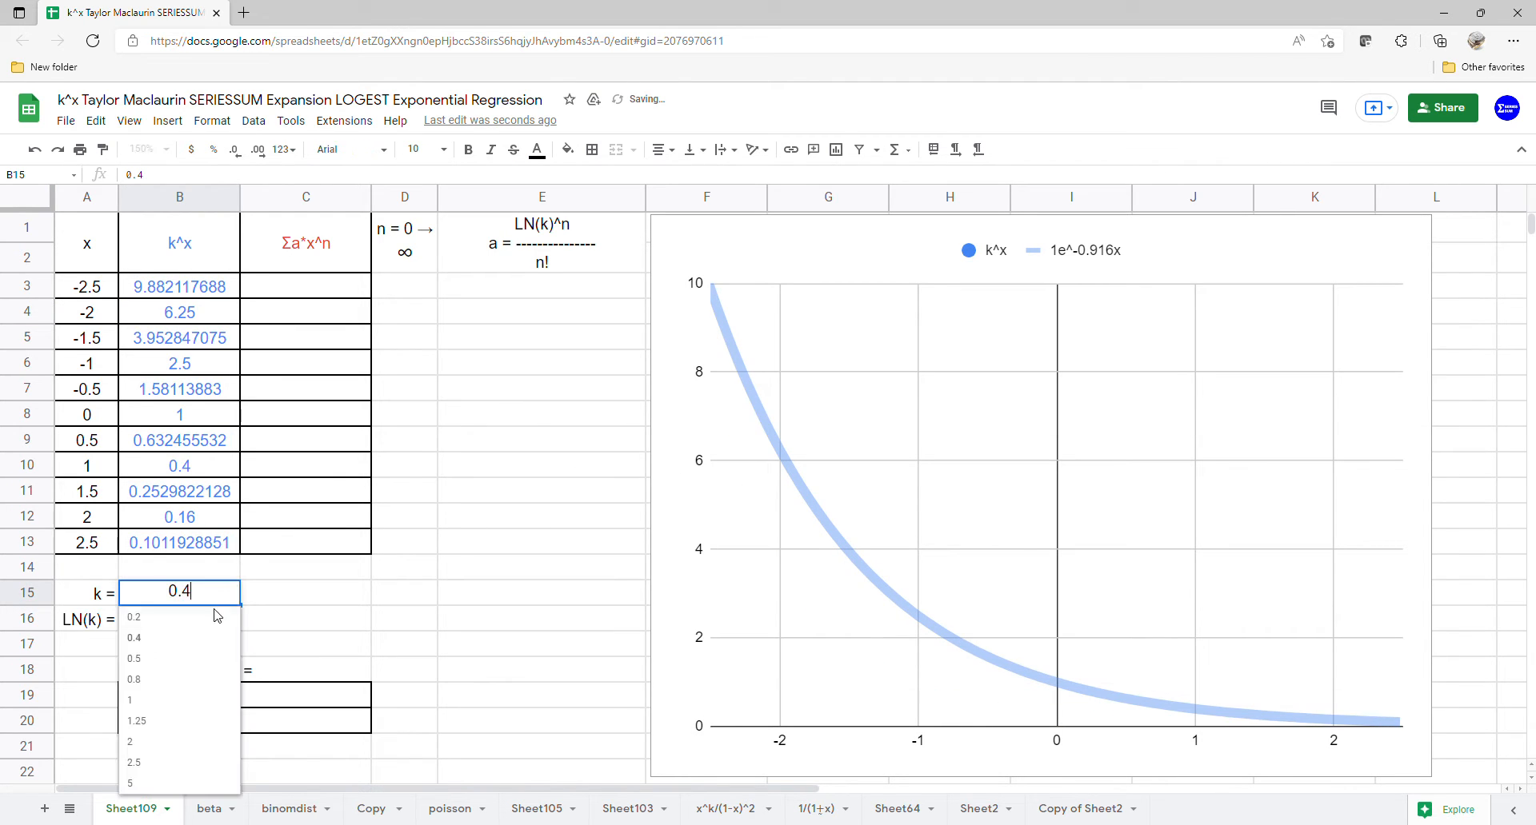
click(195, 659)
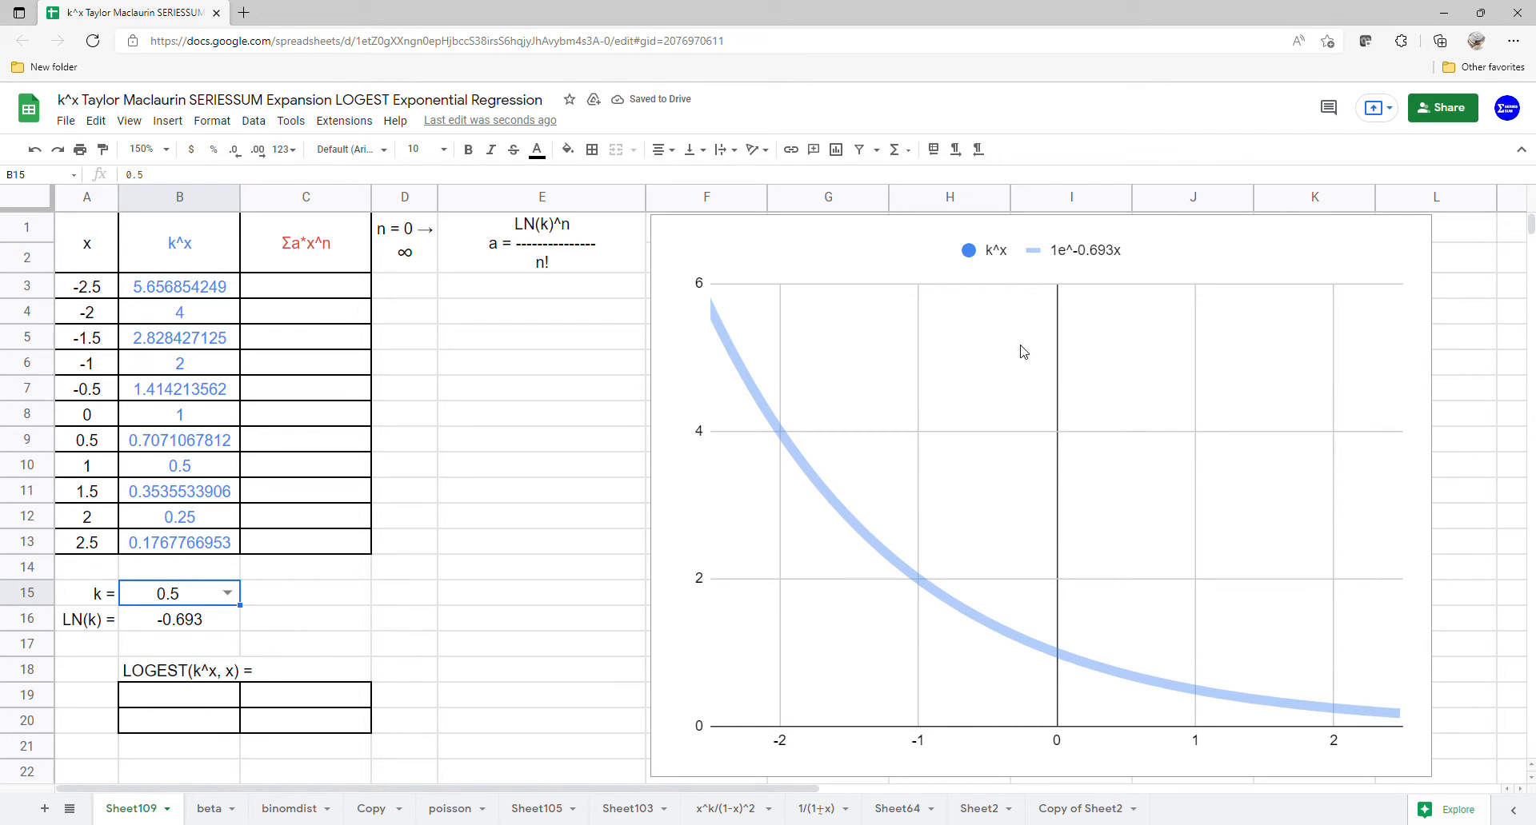
Step: Start the n series in D3 with 0
click(327, 288)
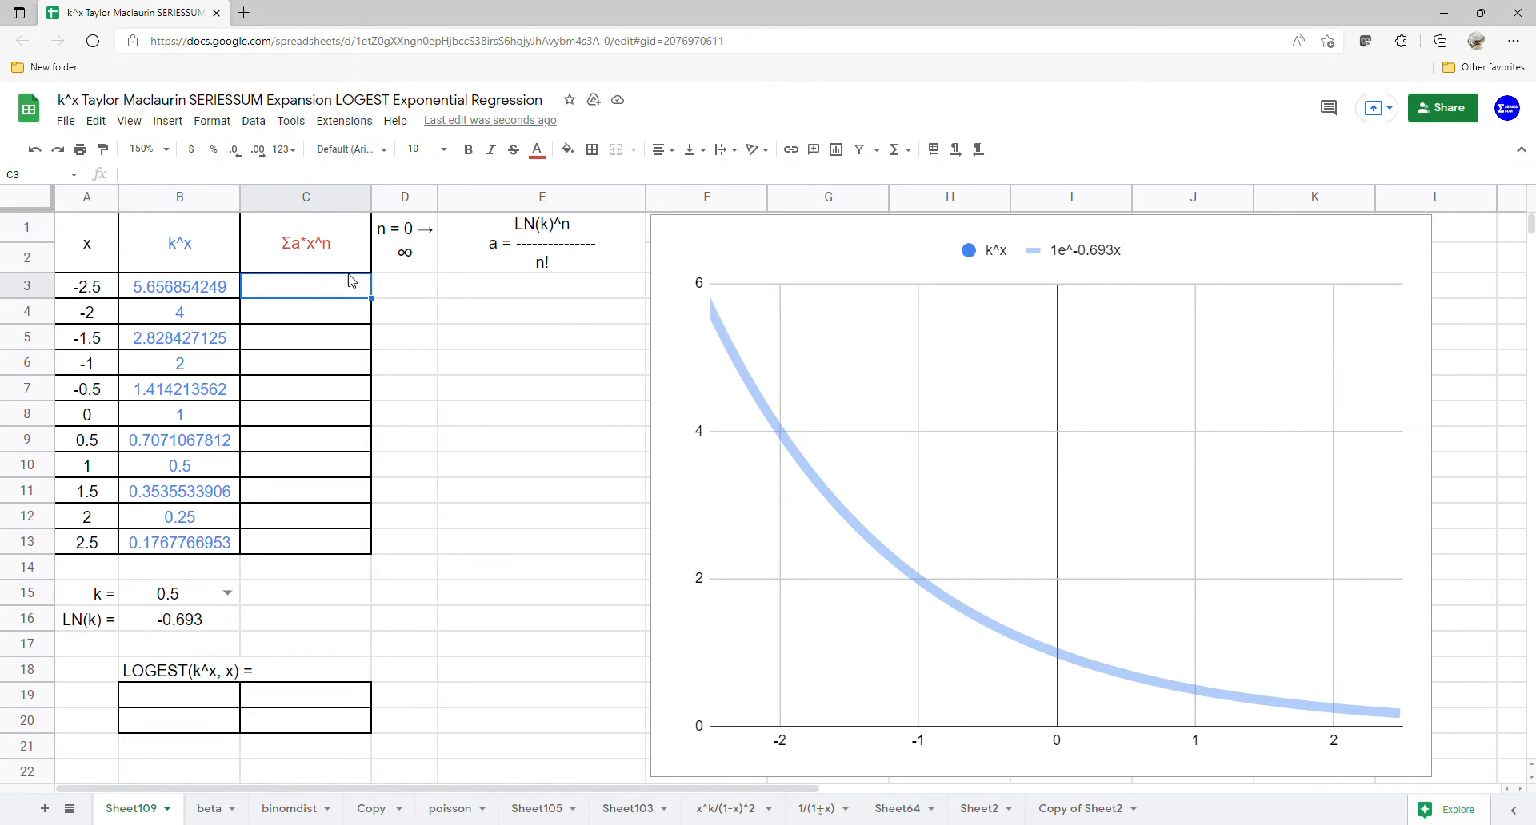
click(407, 298)
text(0)
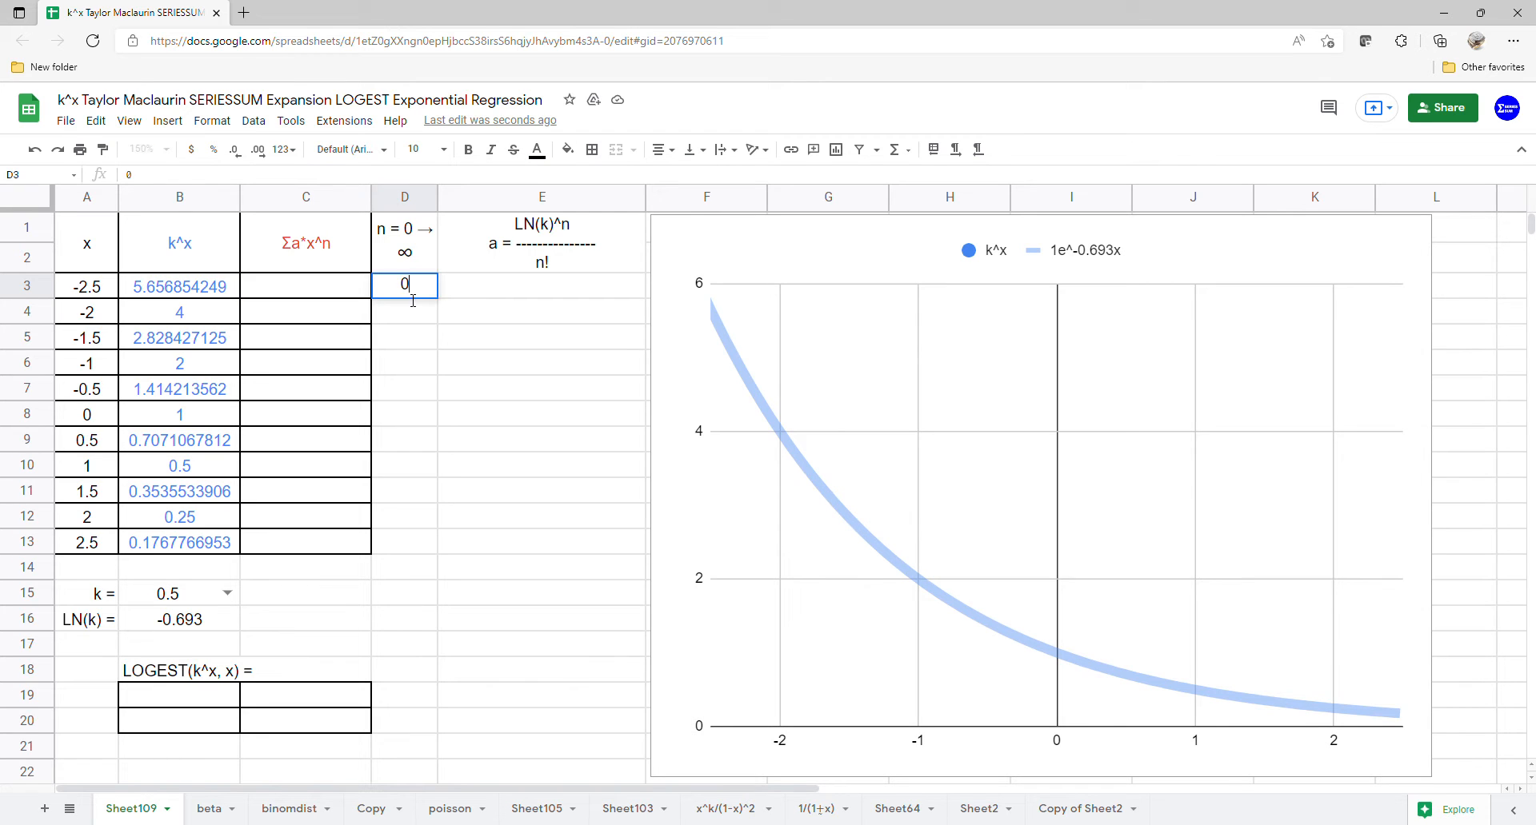
key(Return)
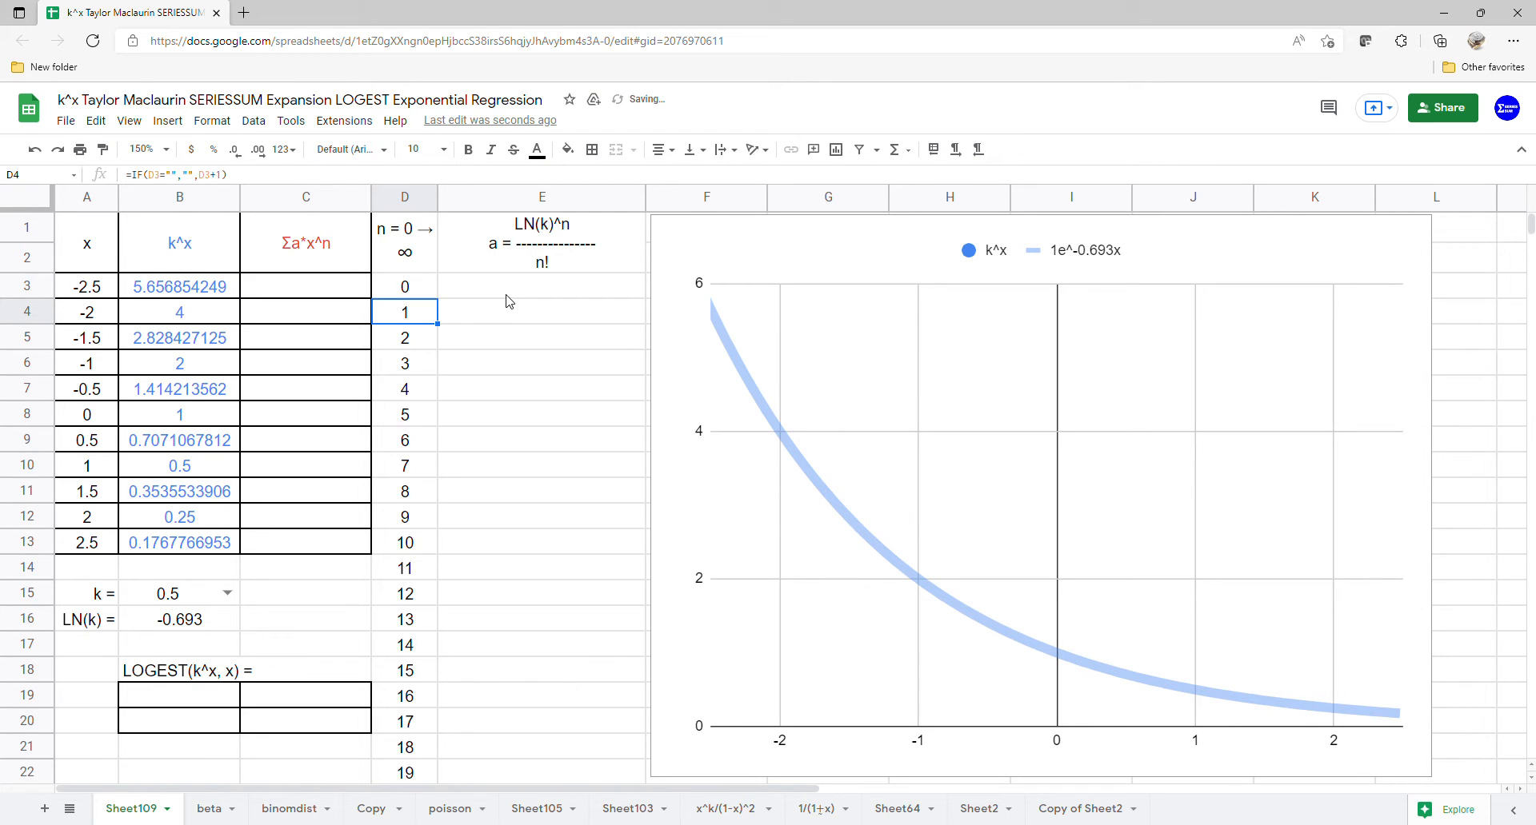
Step: Calculate the coefficients a from E3 down with an ARRAYFORMULA of LN(B15)^D3:D22/FACT(D3:D22)
click(506, 296)
text(=ar)
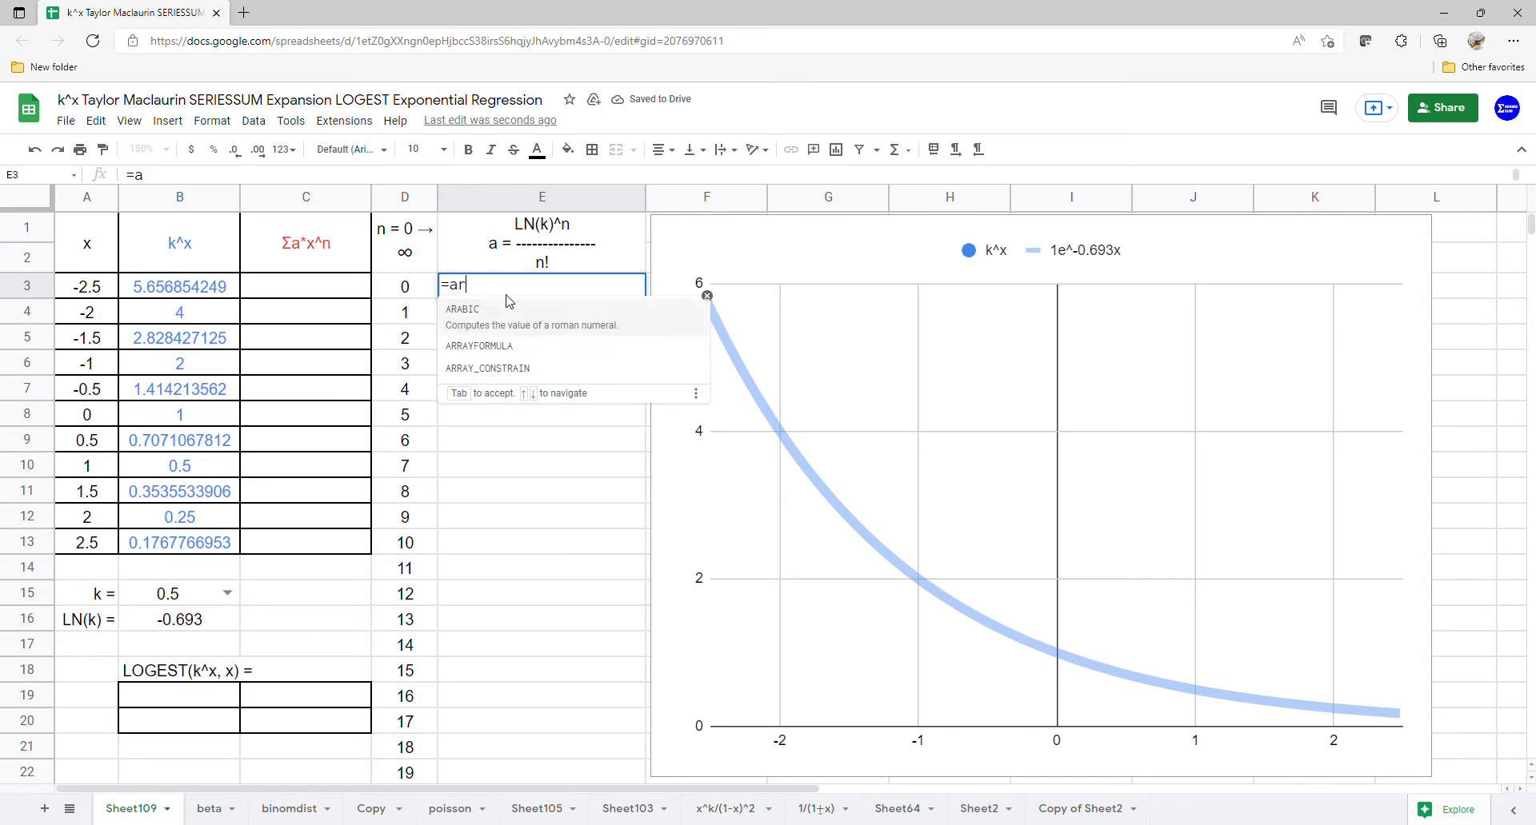
text(r)
key(Down)
key(Tab)
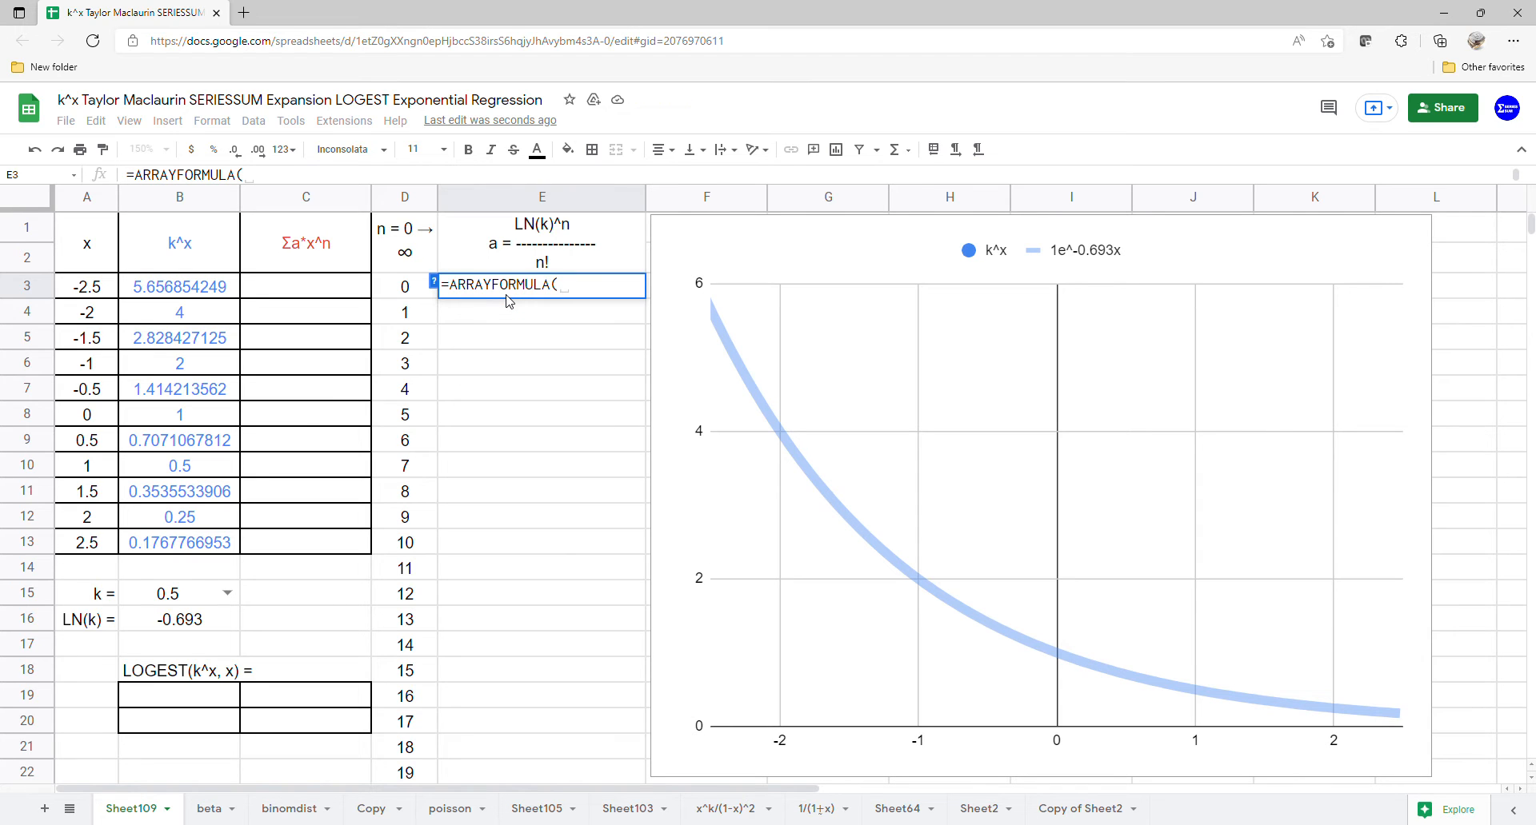
text(ln)
key(Tab)
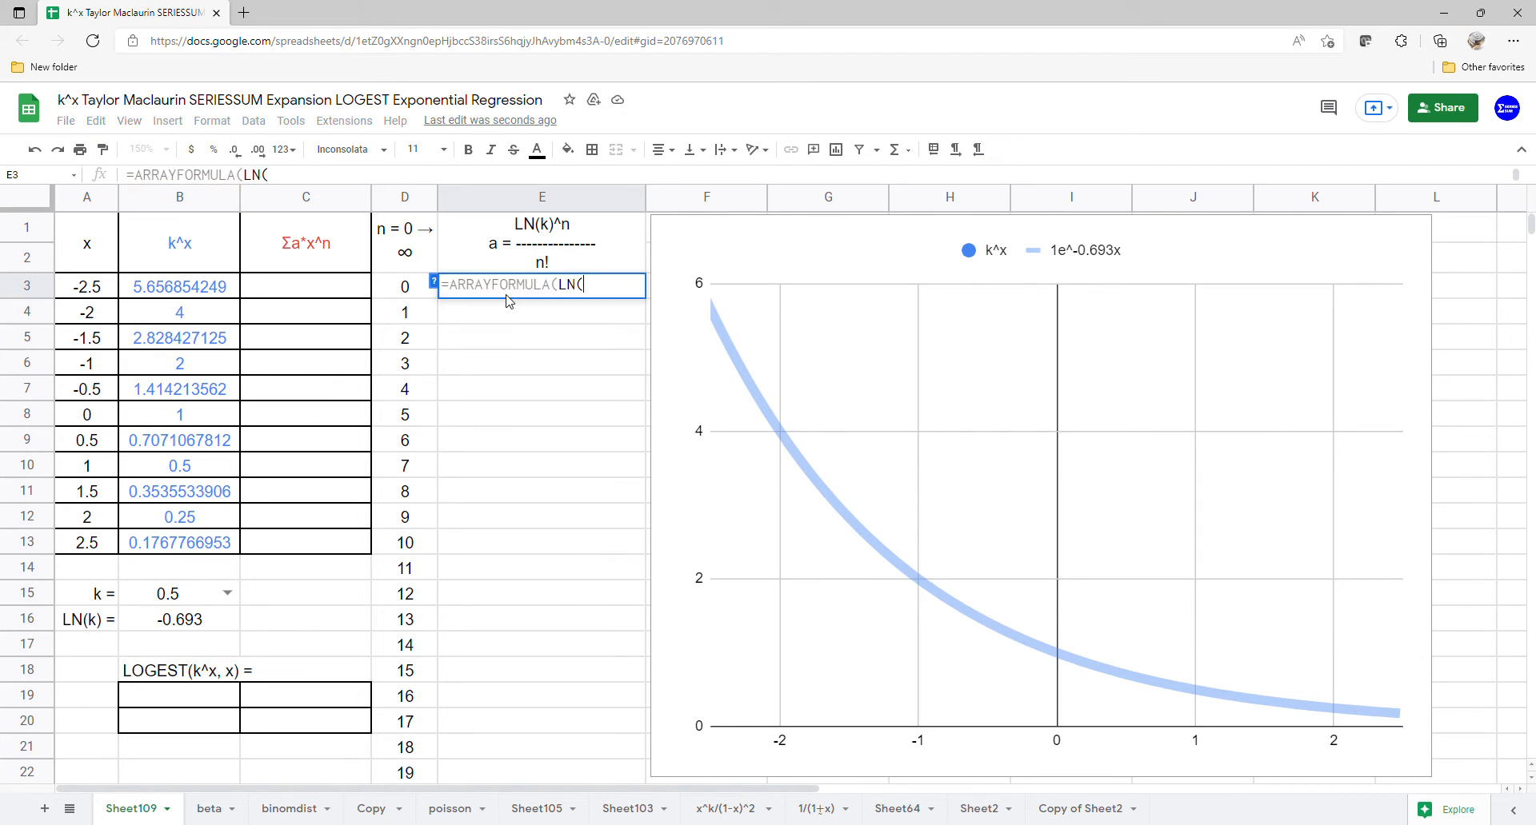
click(134, 595)
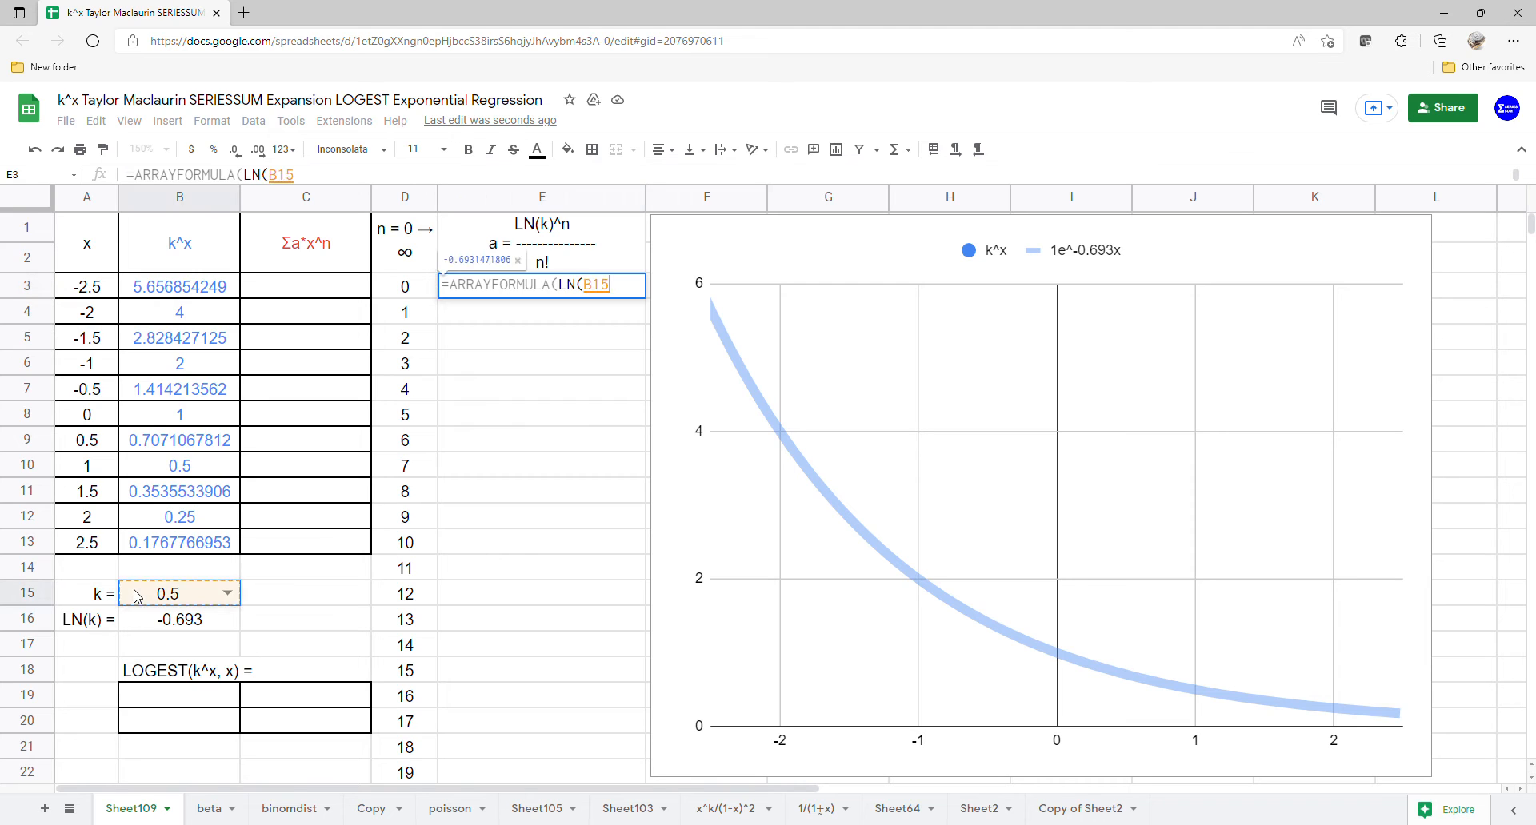
text())
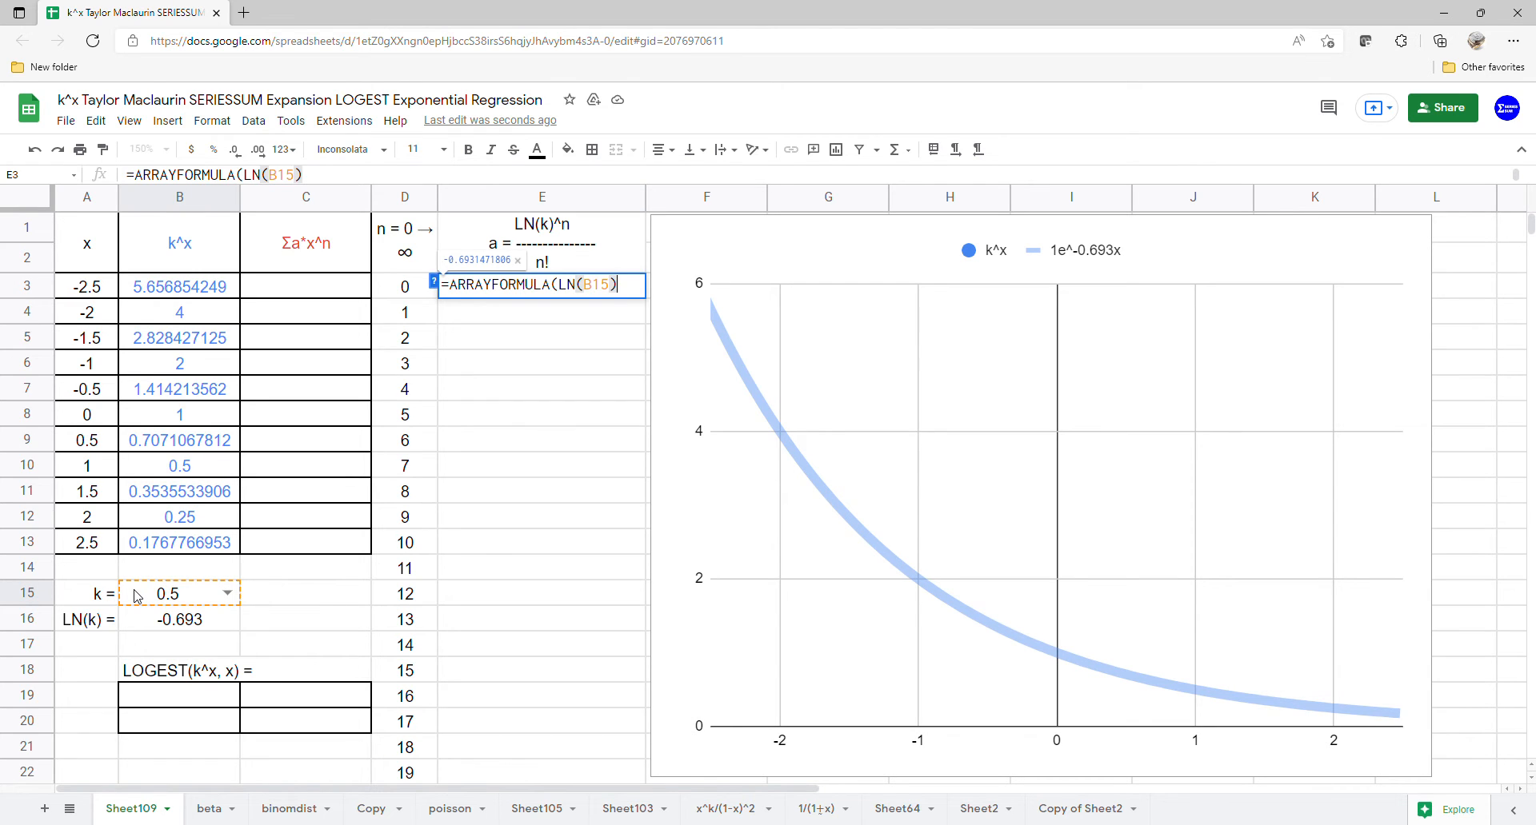
text(^)
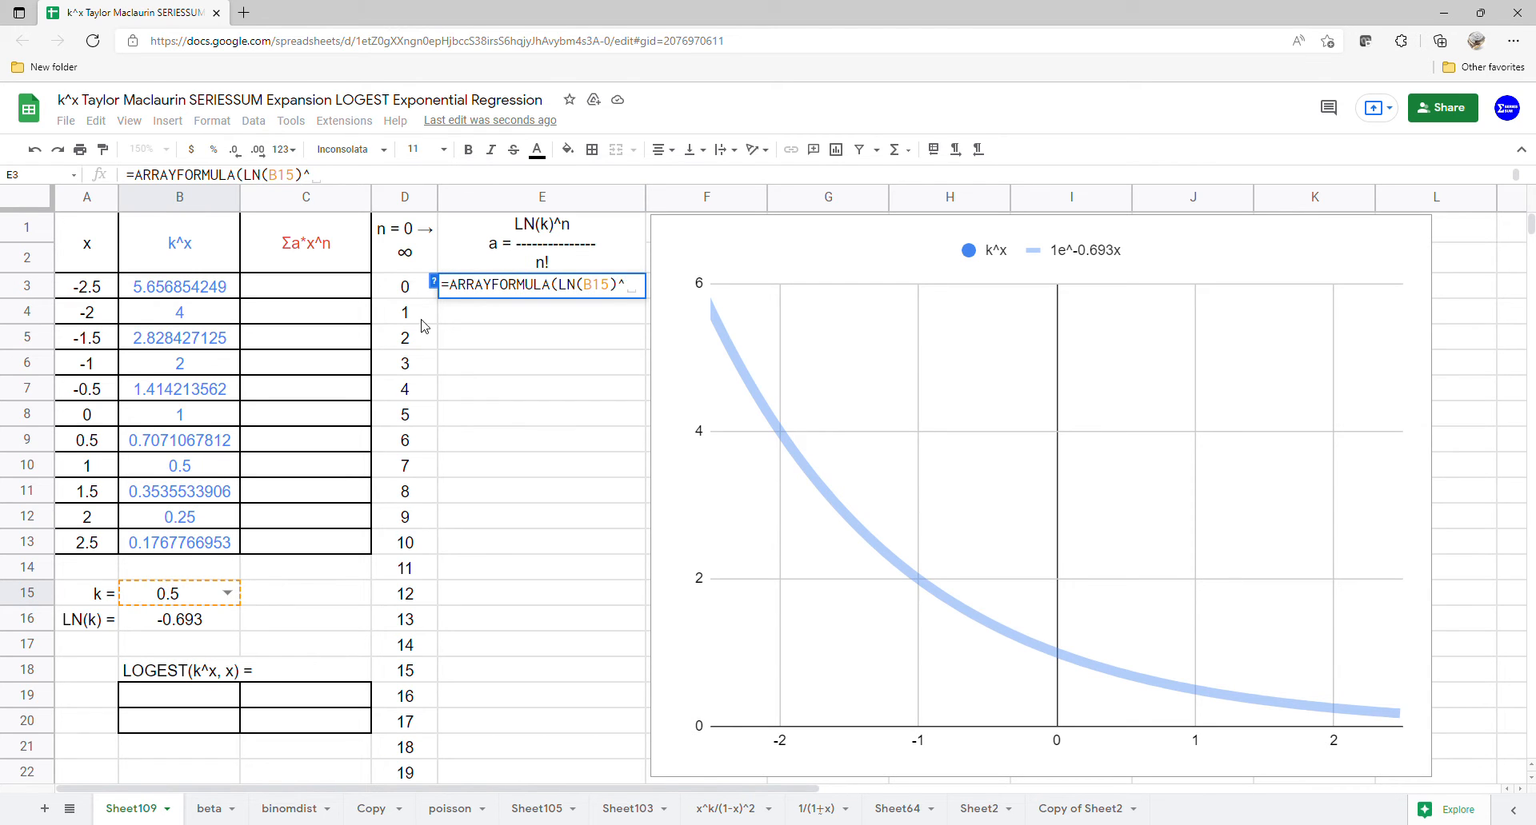
drag(426, 294, 450, 754)
text(/fa)
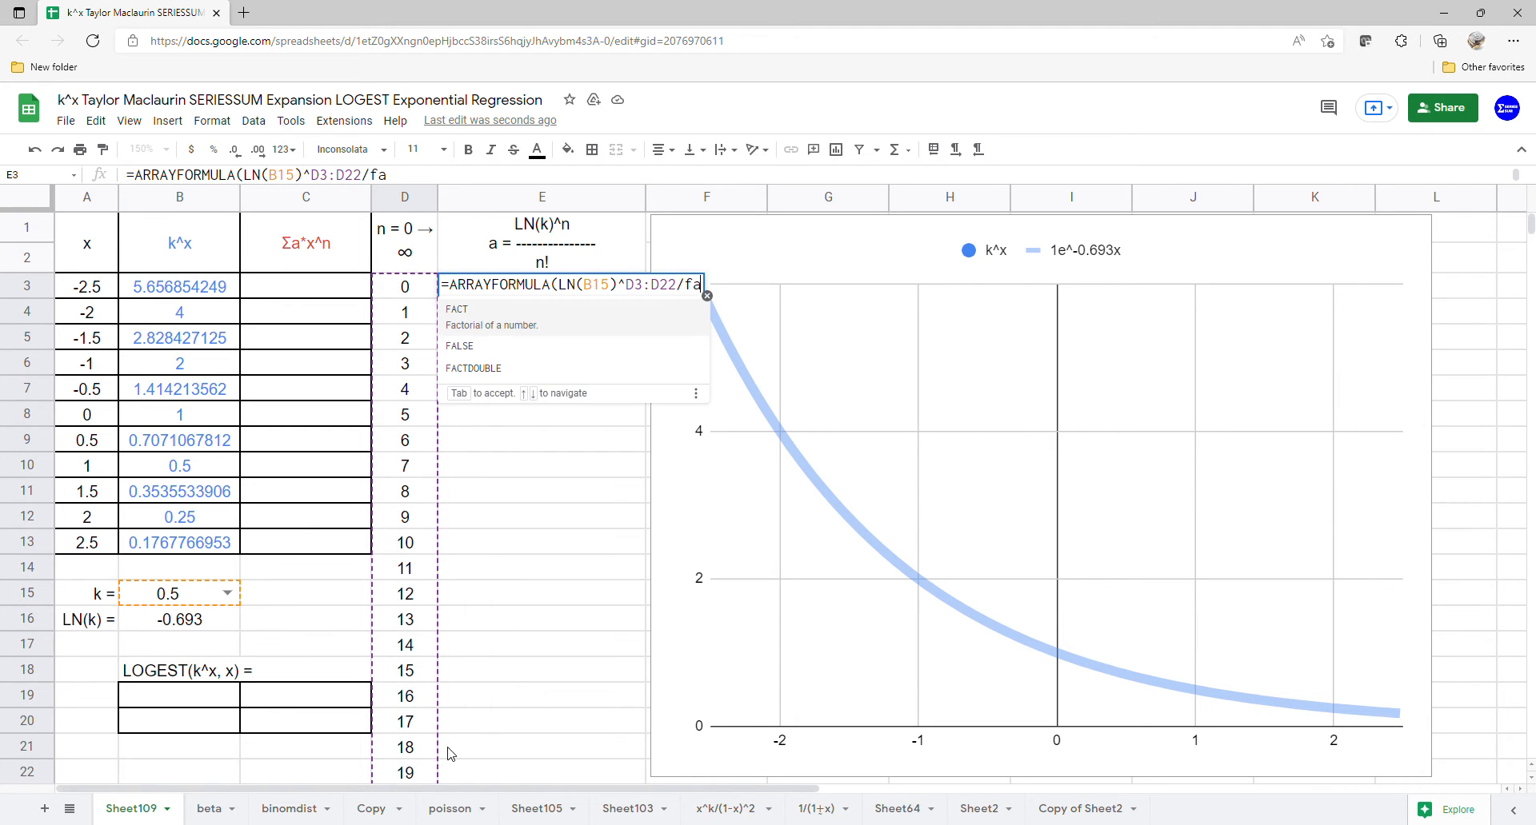
key(Tab)
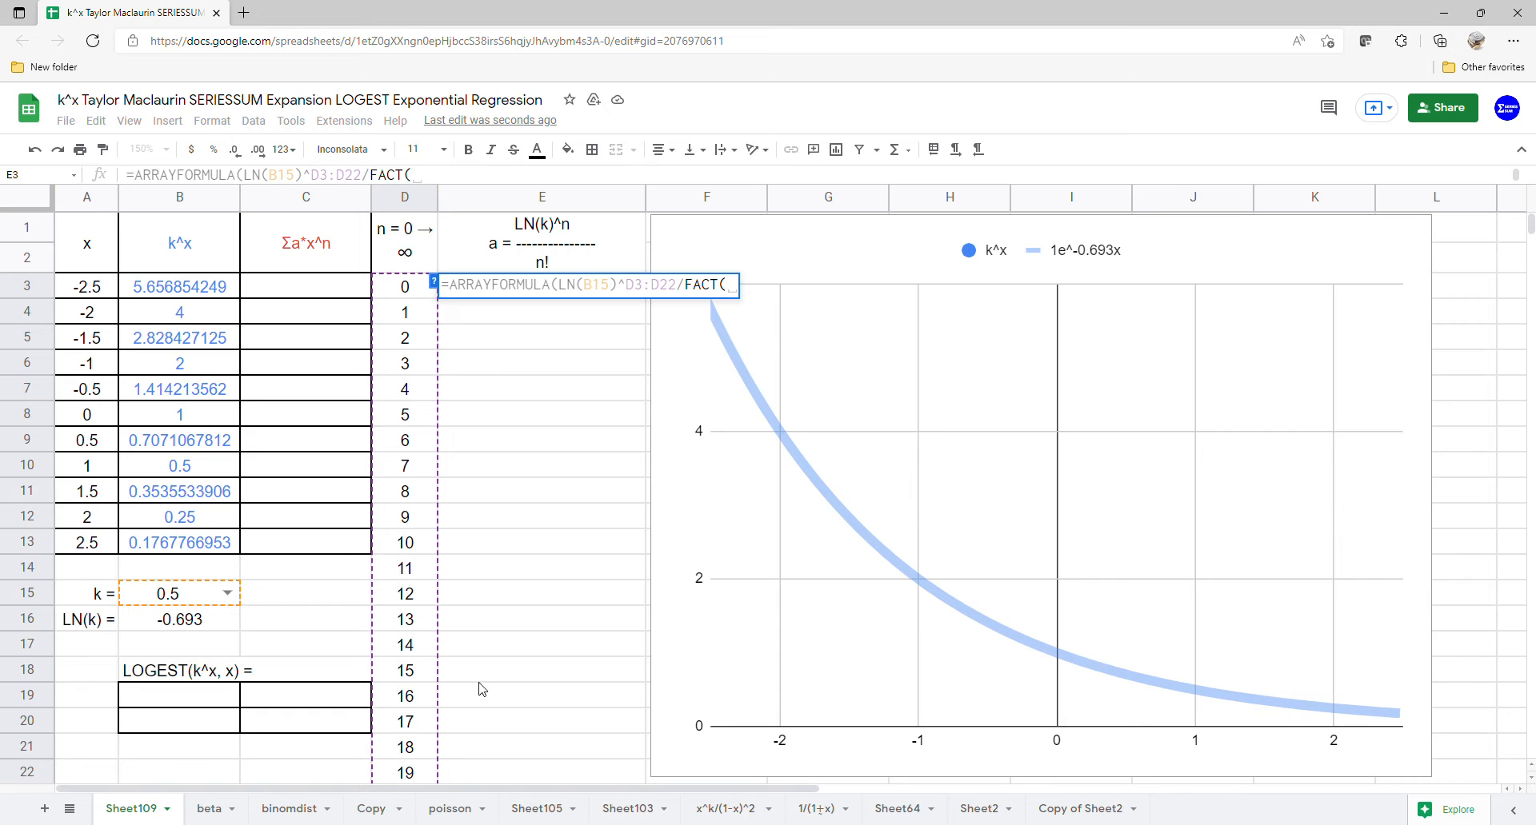
drag(399, 272, 397, 772)
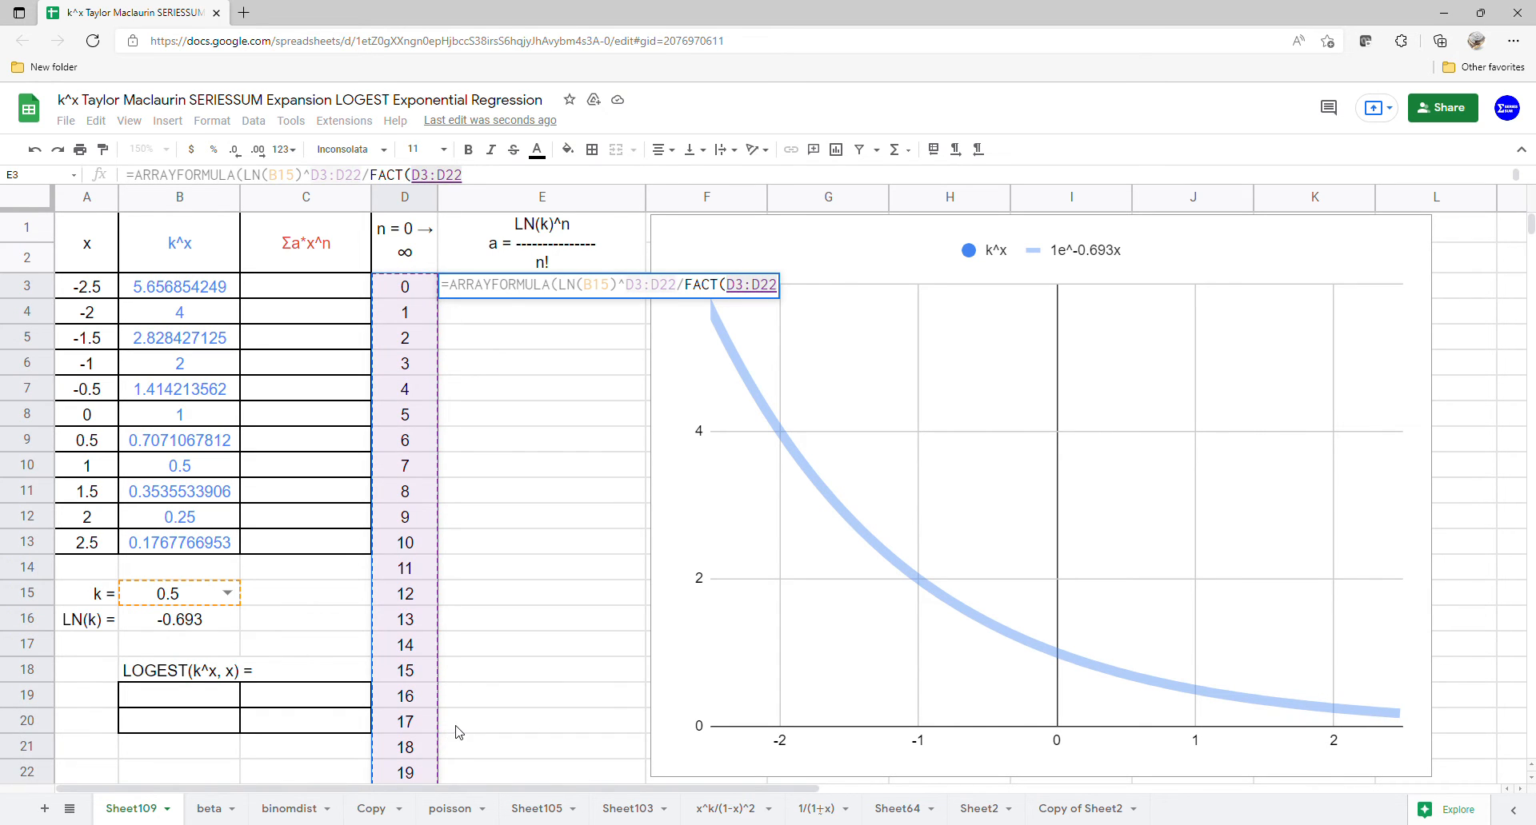
key(Return)
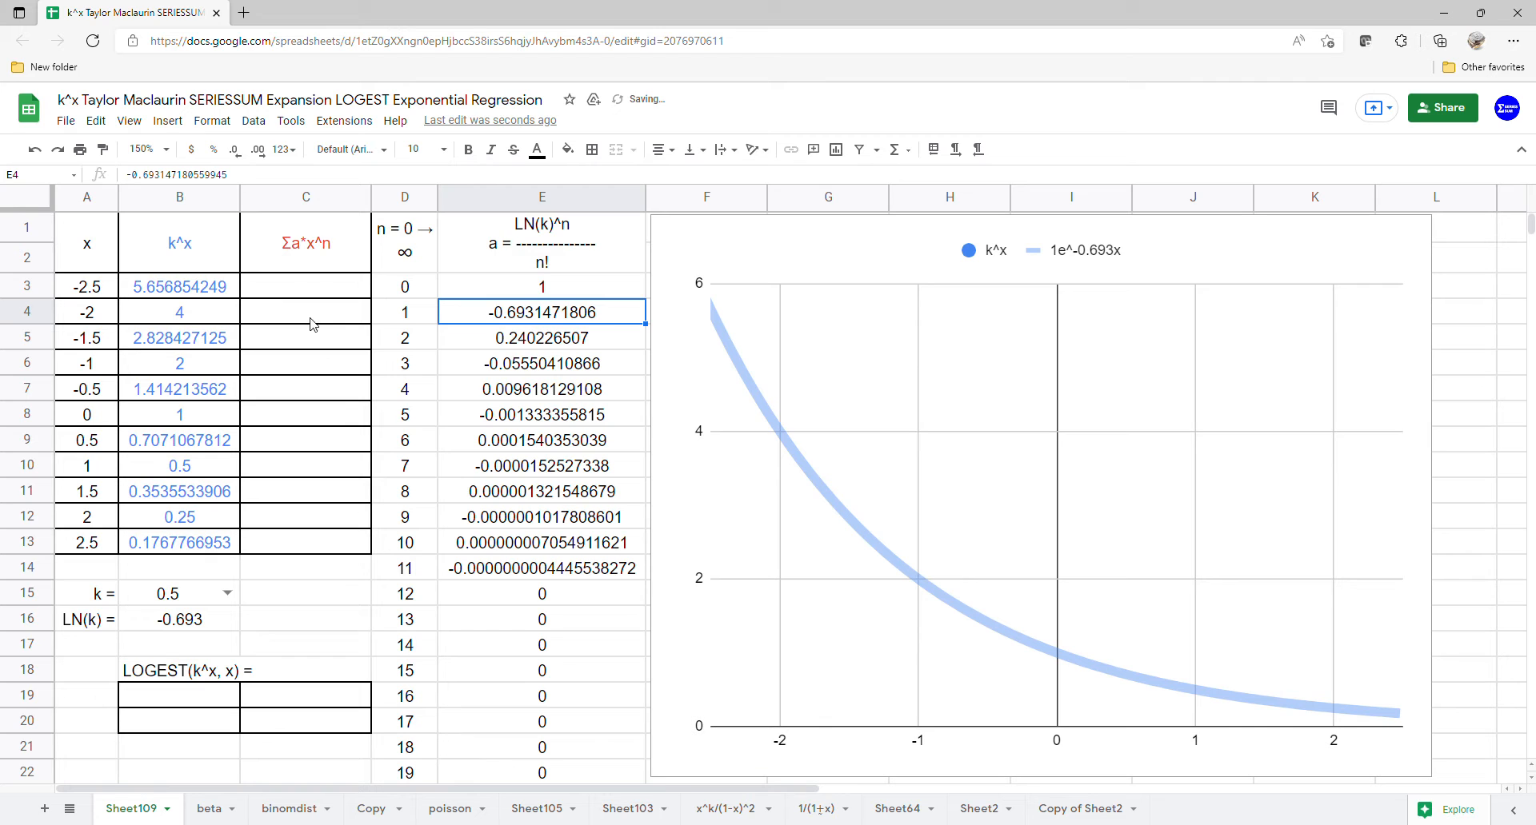
Step: Fill the Σa*x^n column from C3 with an ARRAYFORMULA of SERIESSUM(A3:A13,0,1,E3:E22), and compare it with the k^x column
click(318, 292)
text(=)
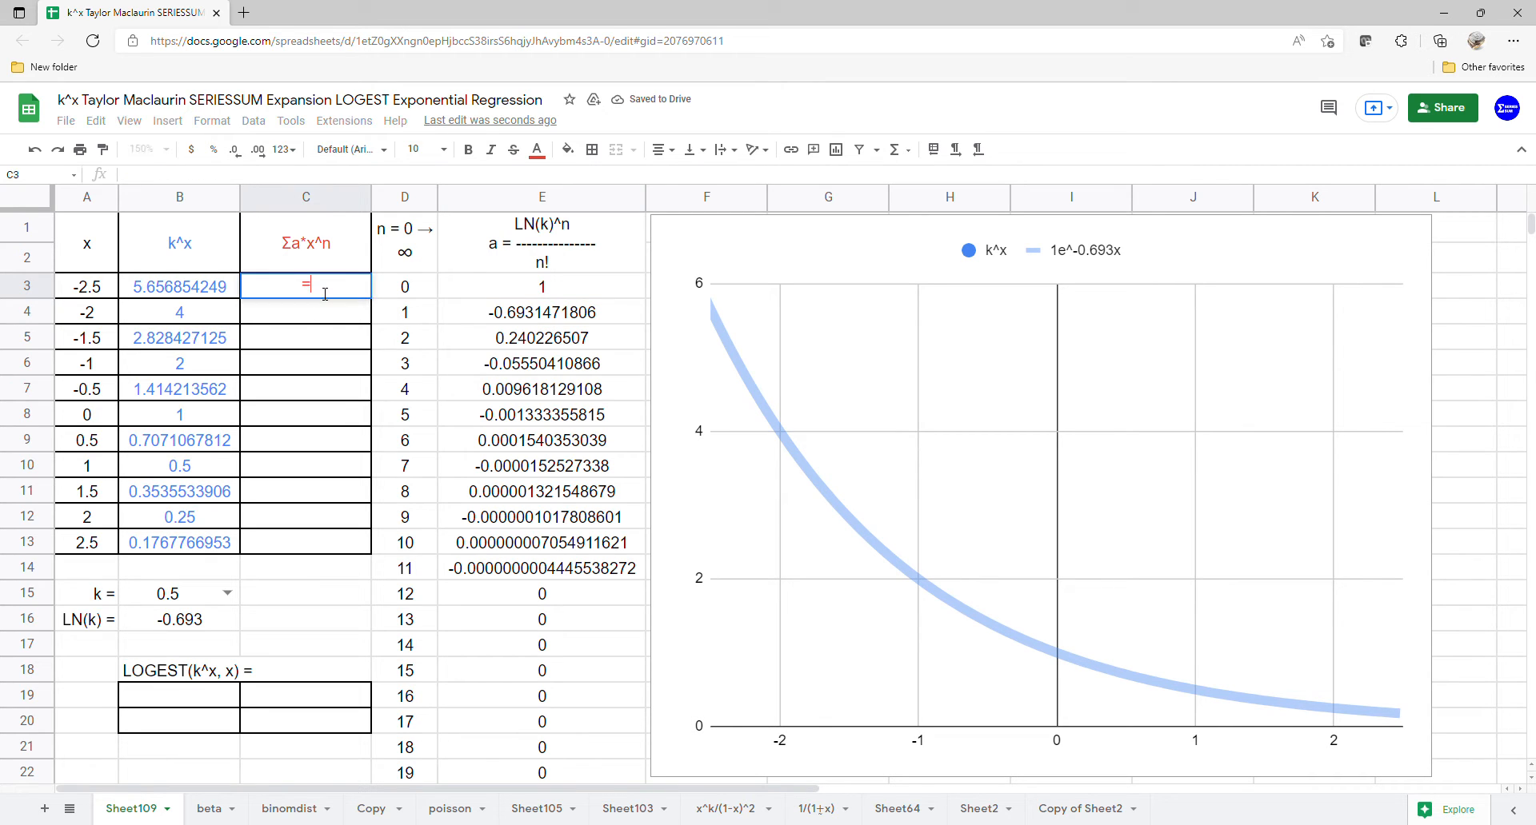
text(ARRAYFORMULA(SERIESSUM()
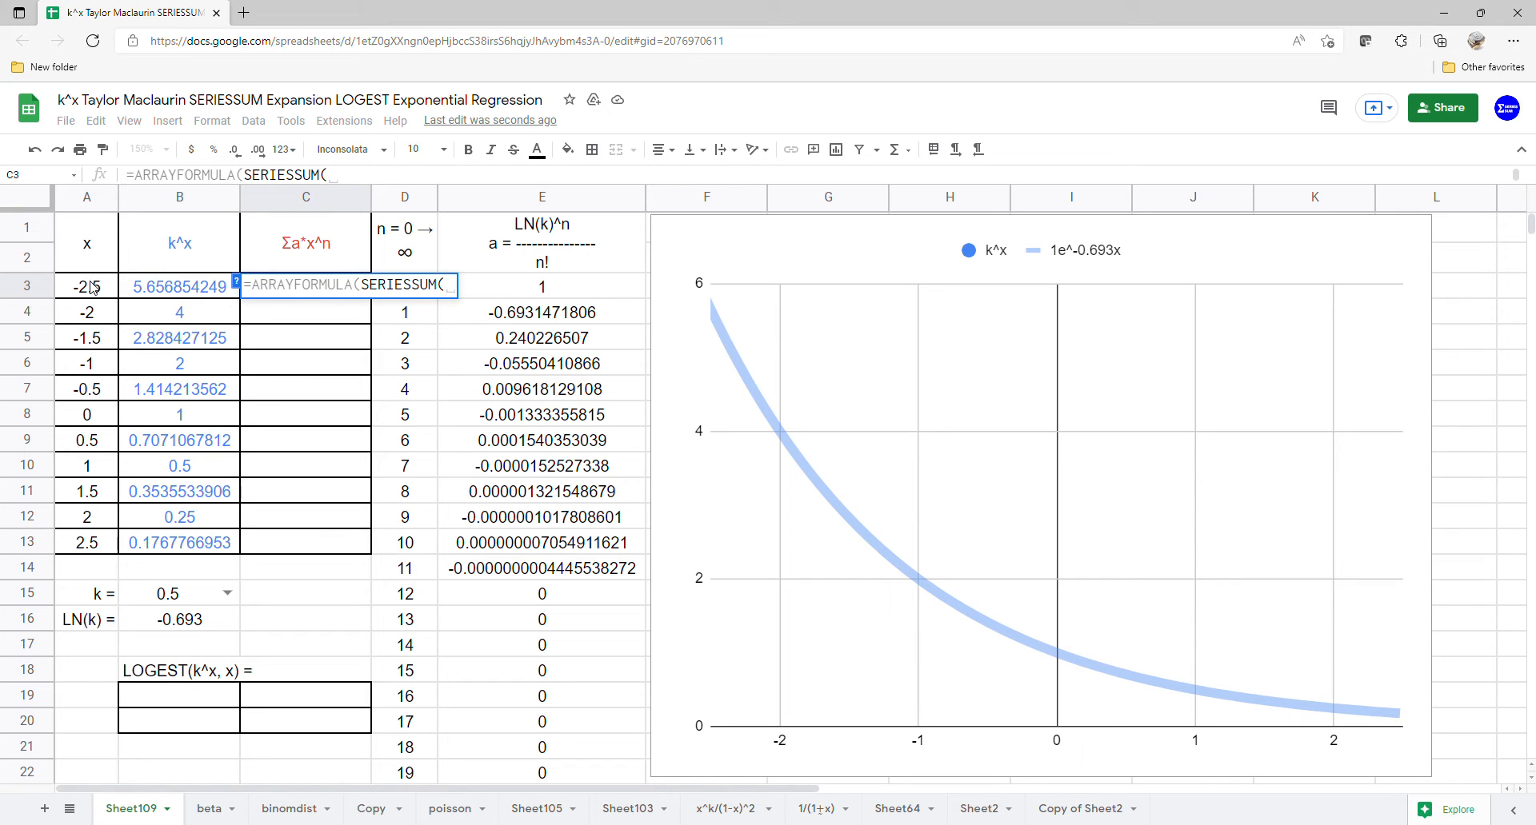
drag(92, 287, 85, 558)
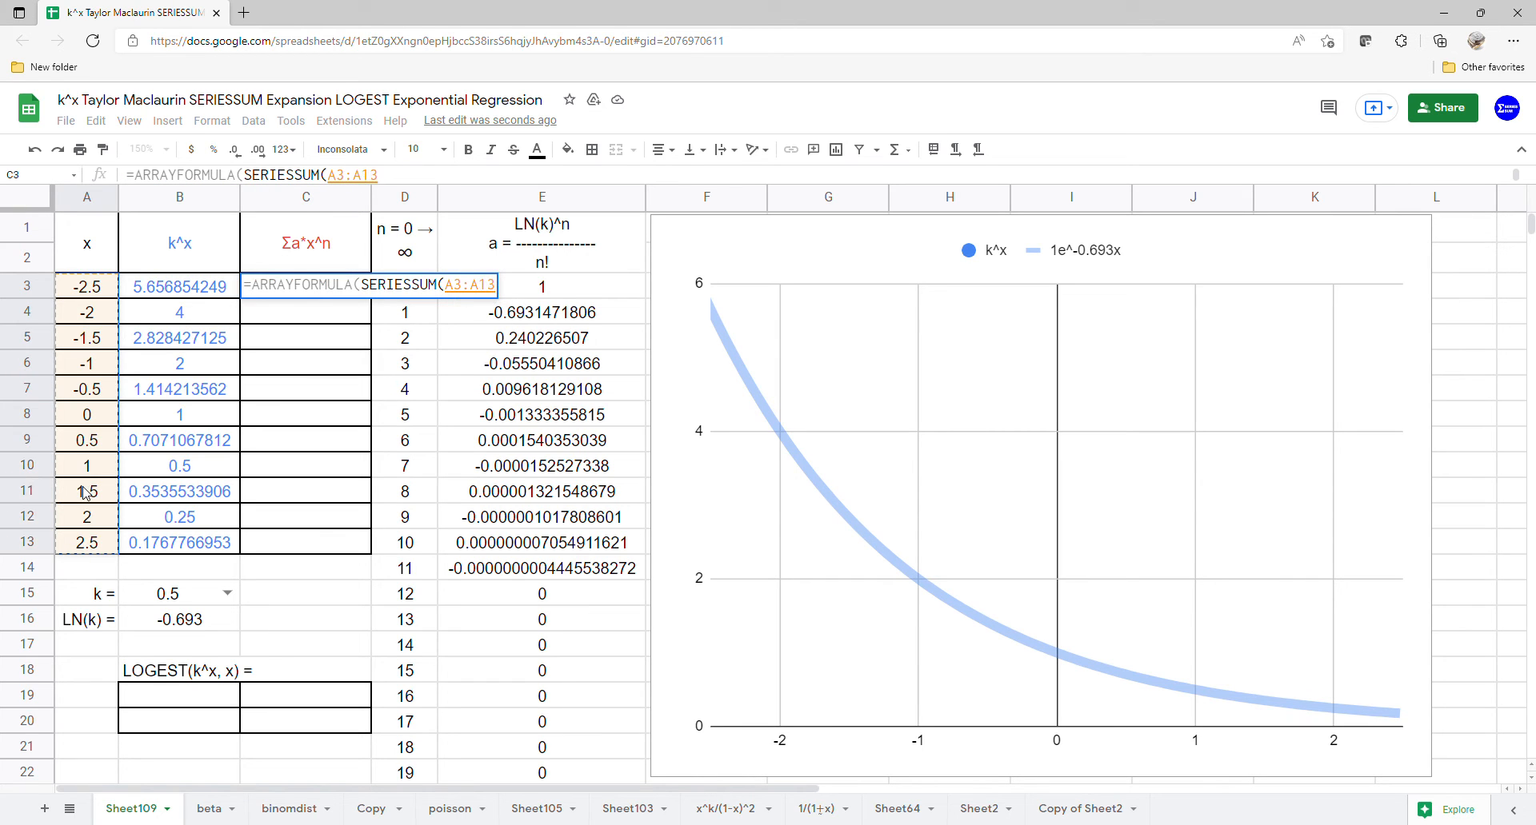
text(,0)
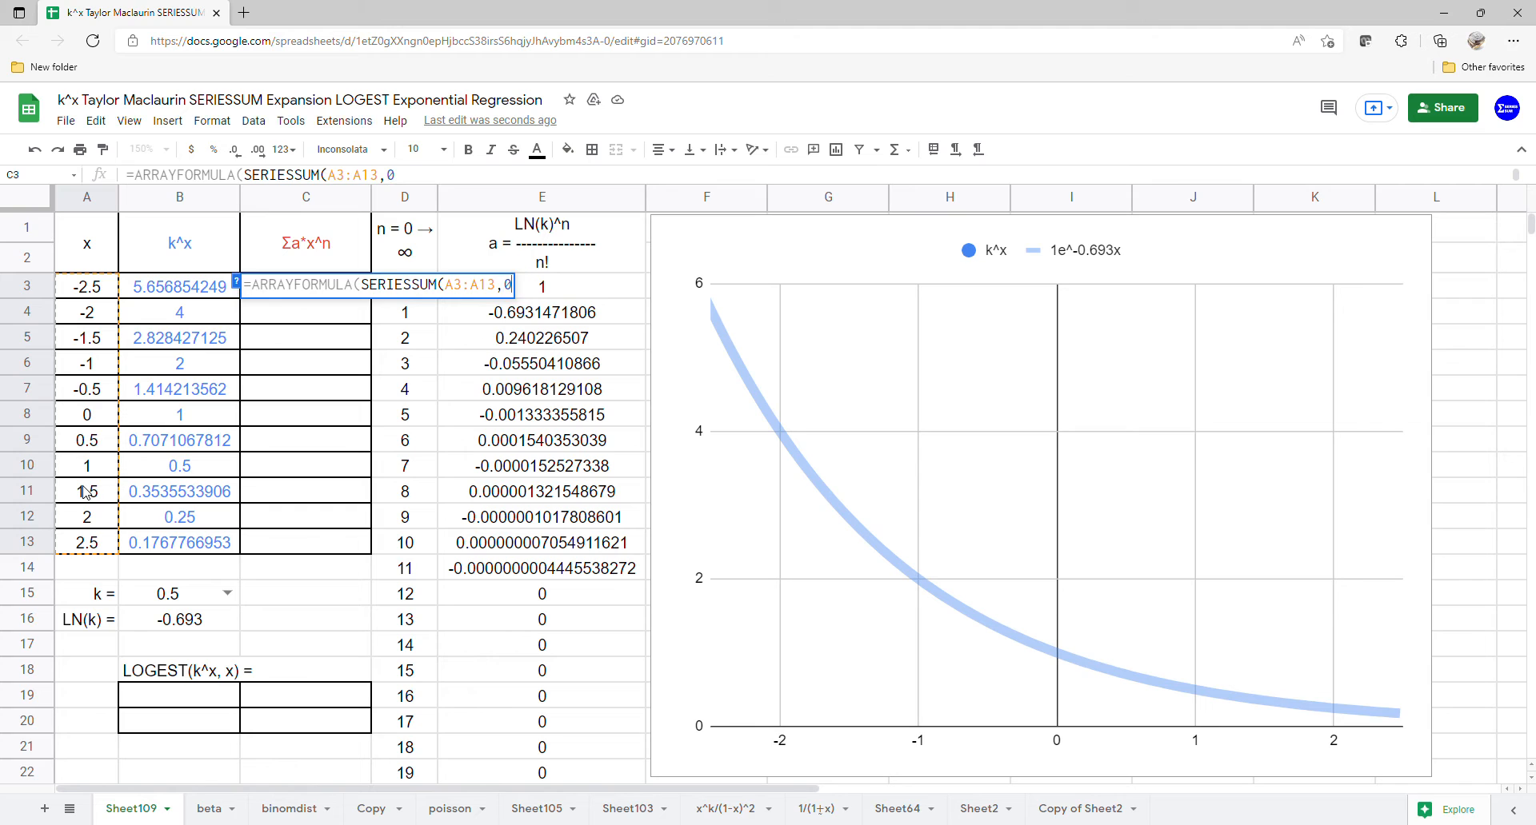
text(,1,)
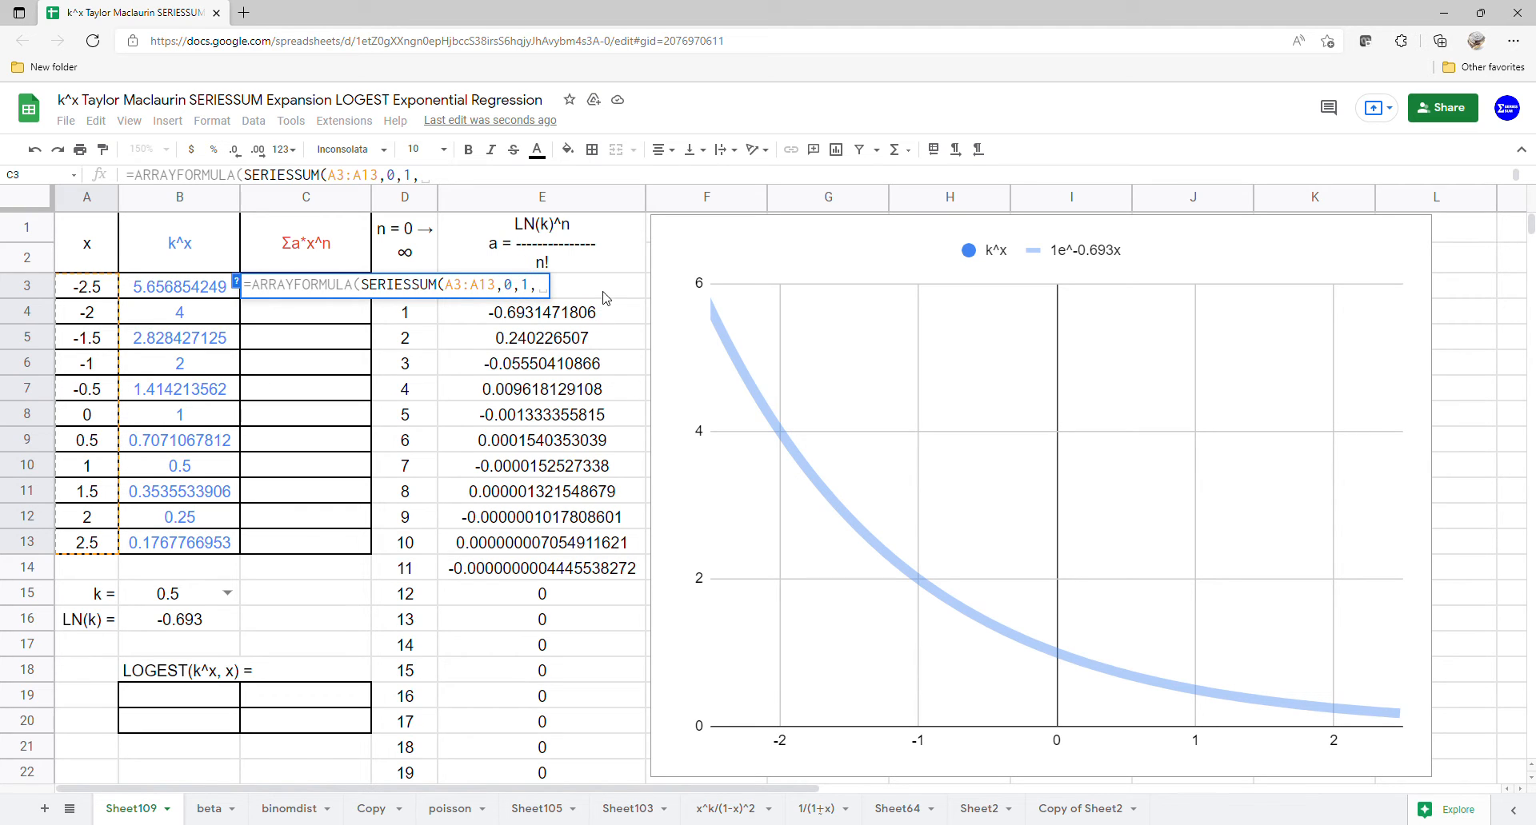
drag(600, 292, 592, 772)
key(Return)
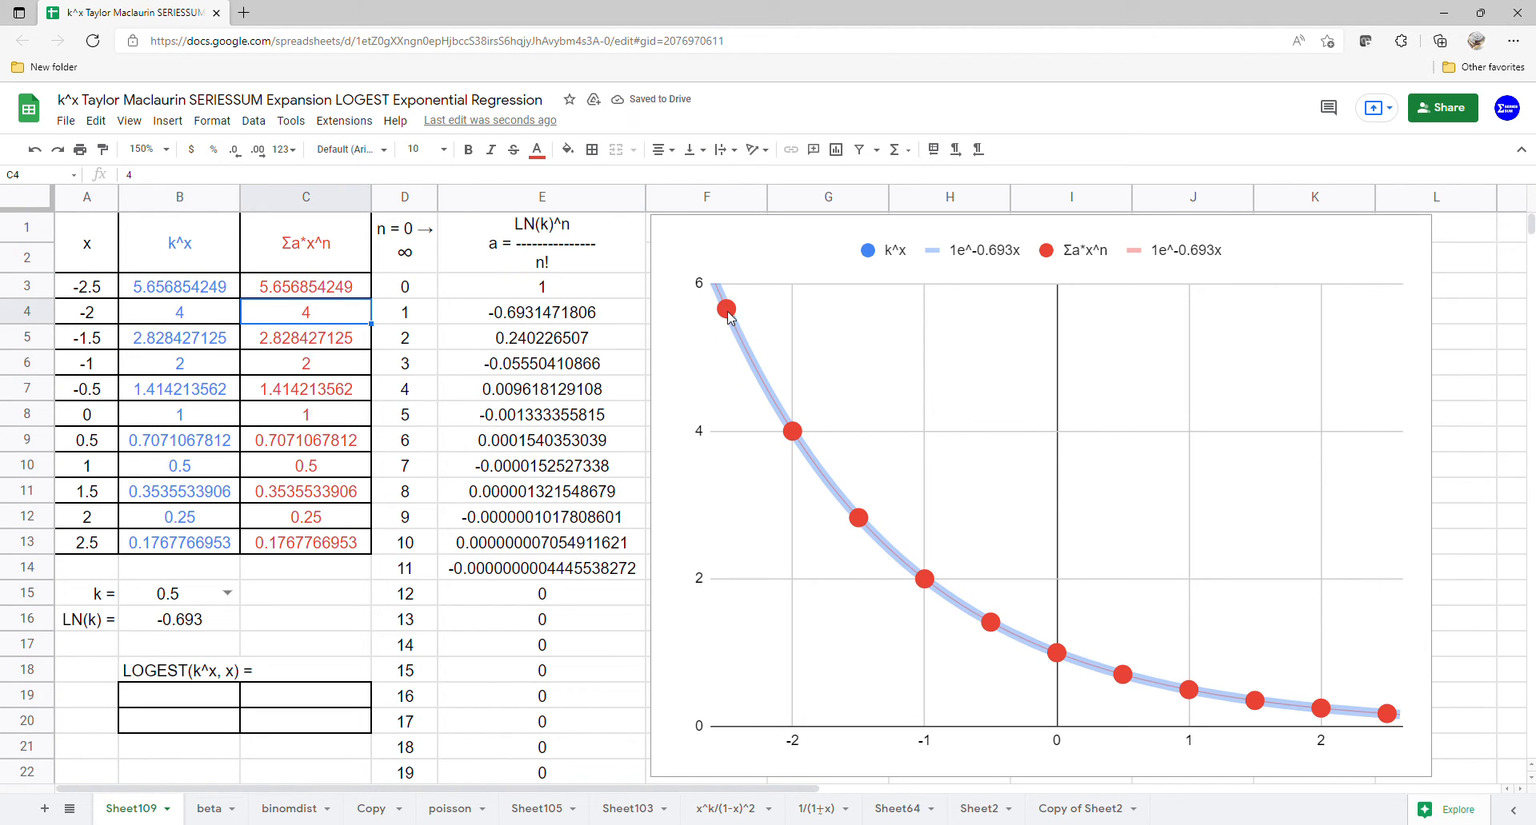
drag(324, 272, 315, 534)
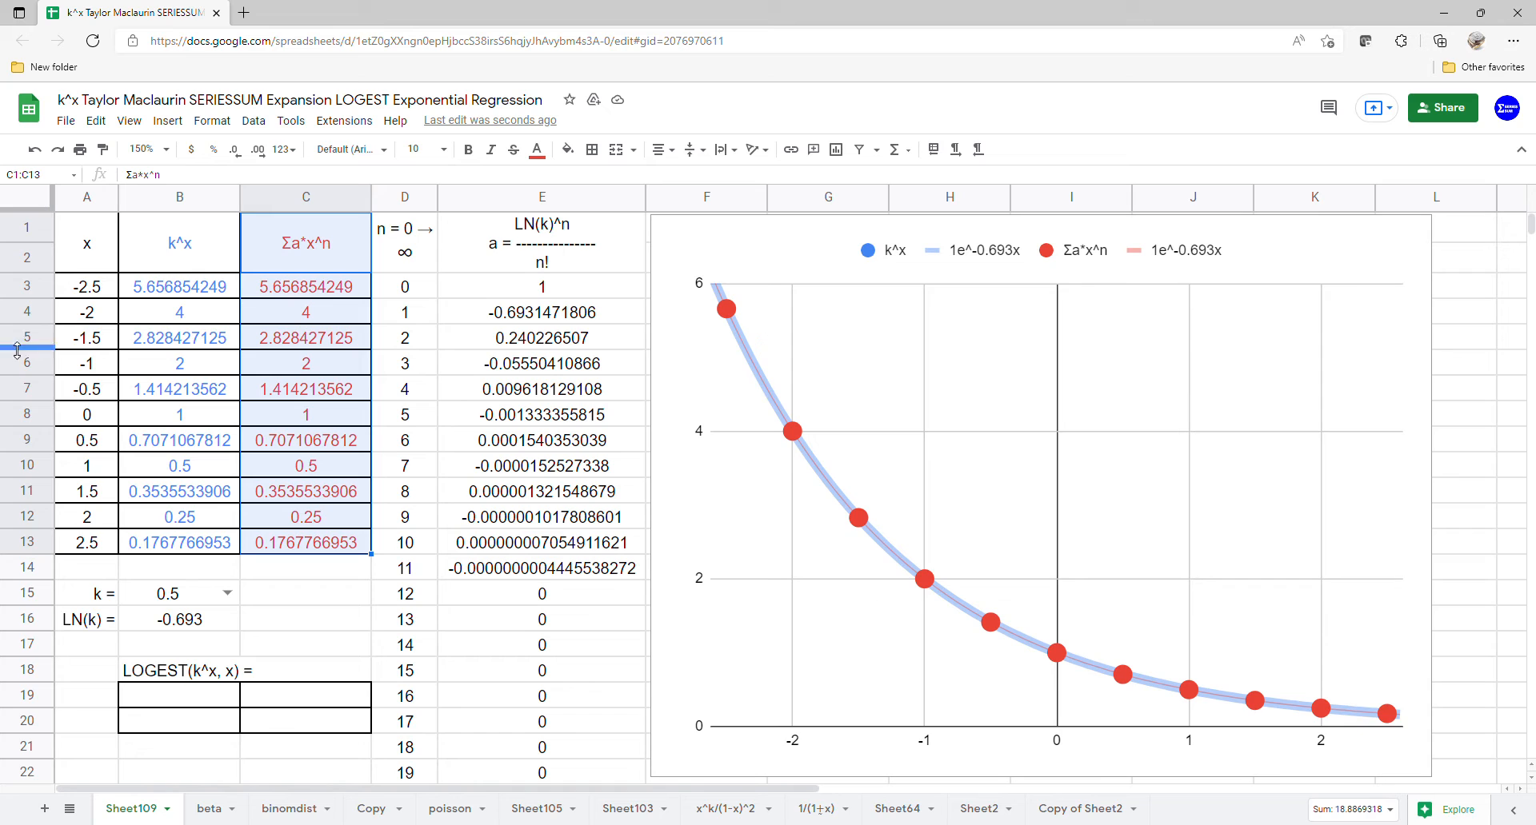
drag(178, 256, 182, 549)
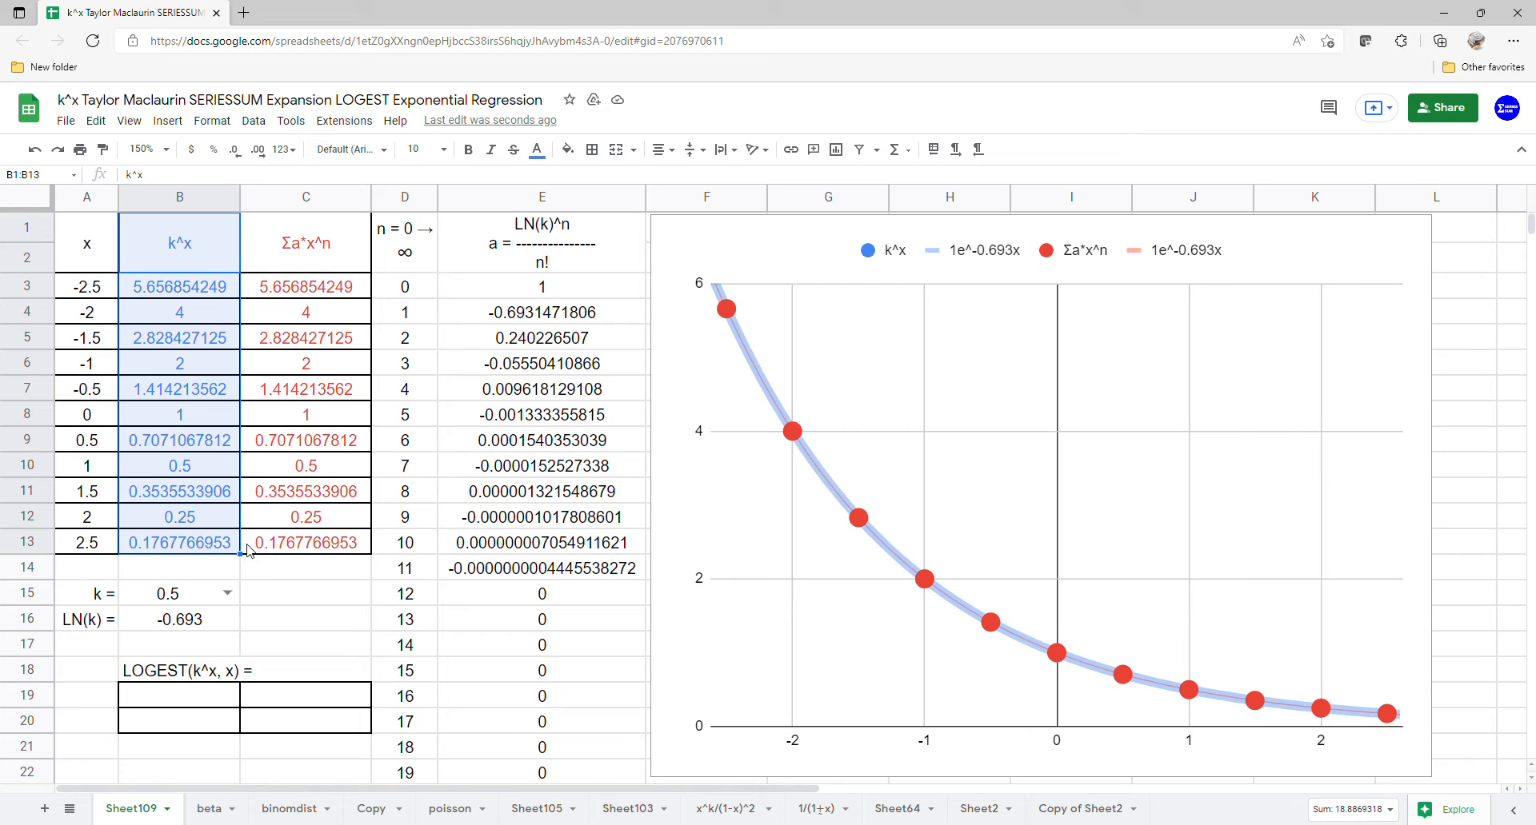
Step: Calculate the exponential regression of the k^x values in B19 with LOGEST(B3:B13,A3:A13)
click(188, 710)
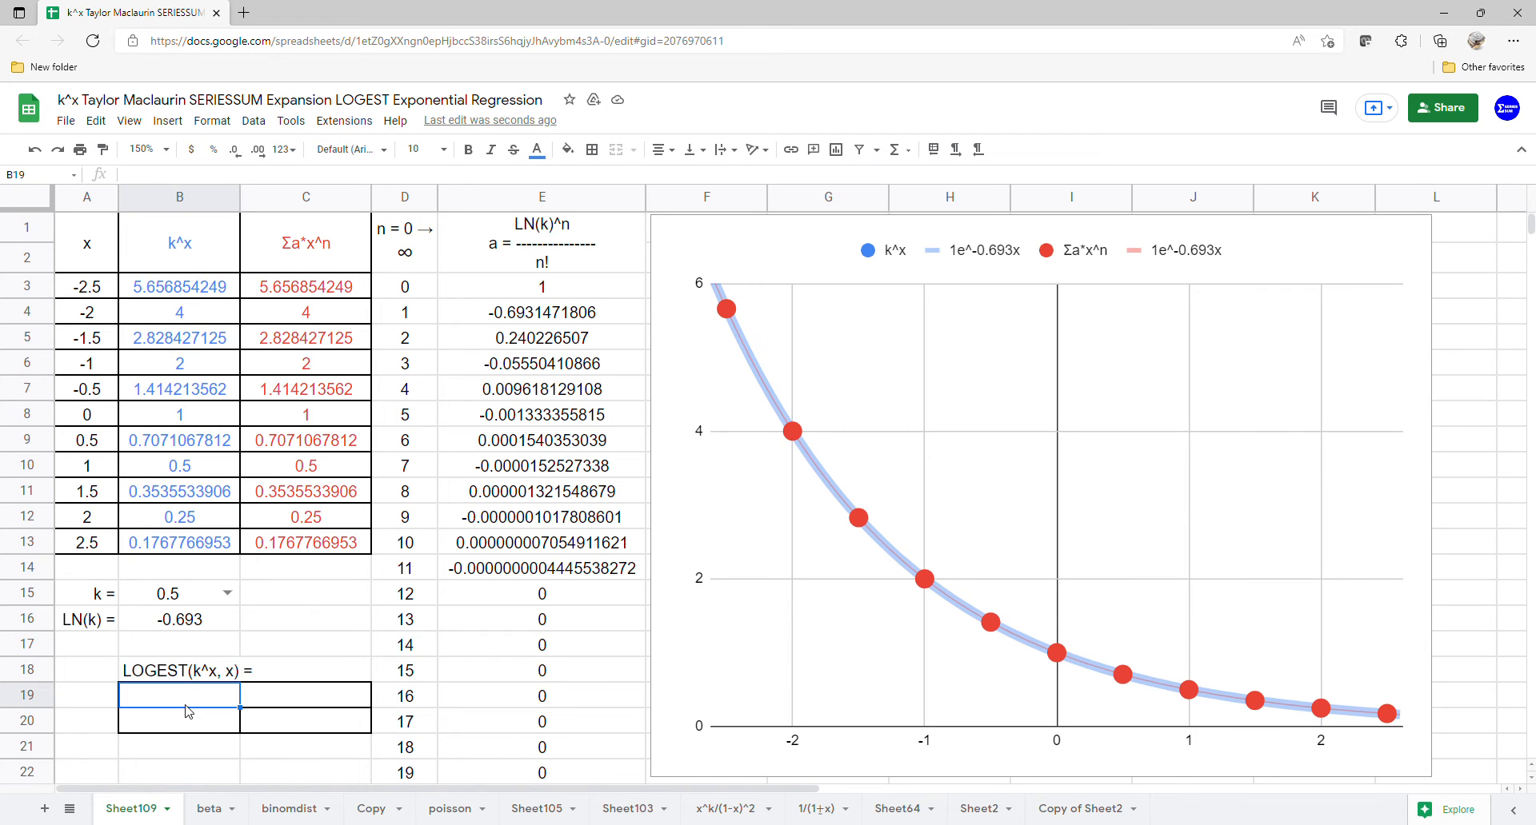
text(=logest)
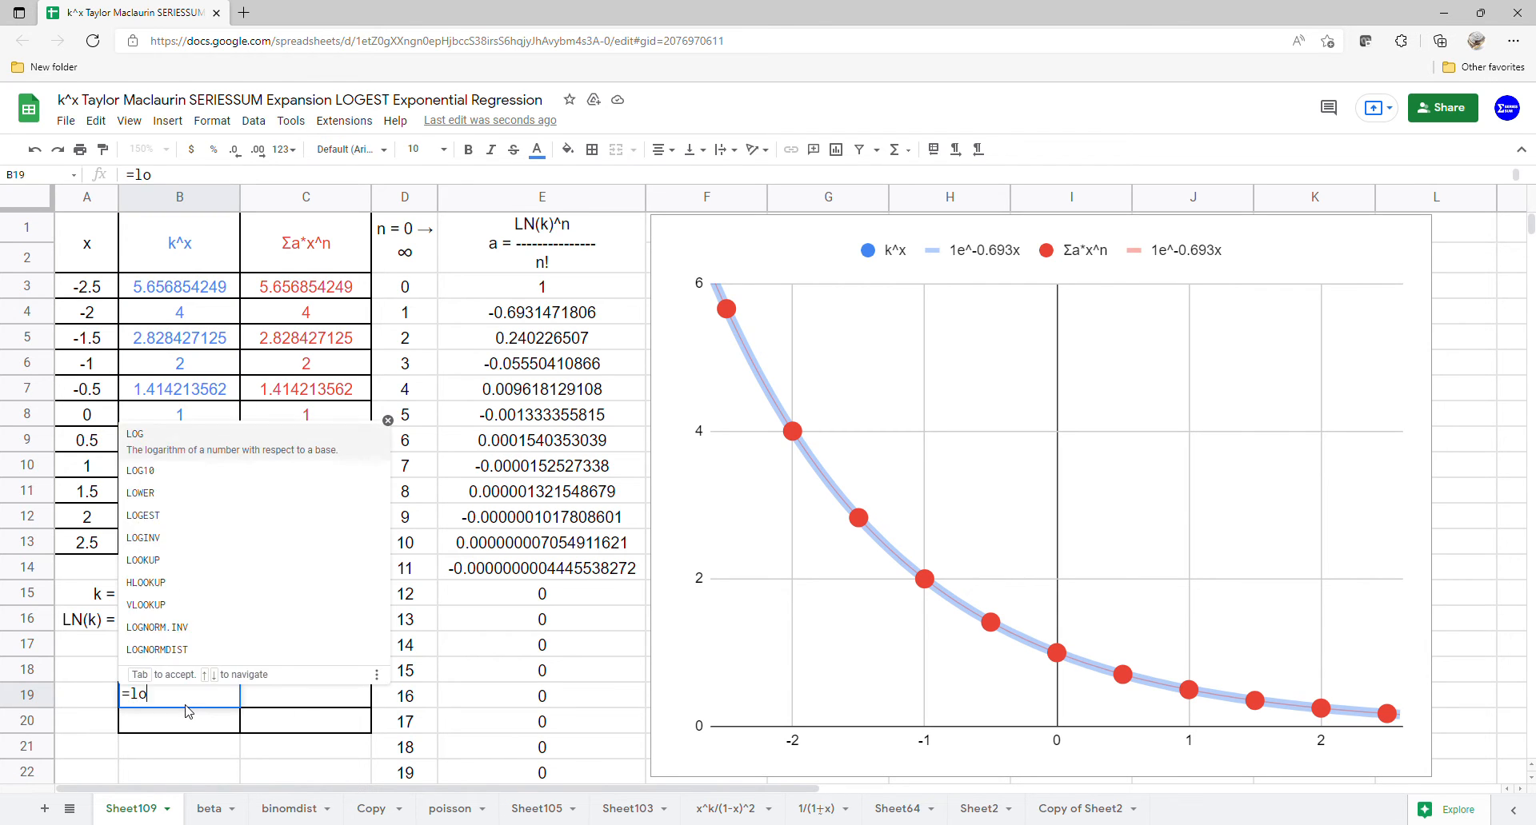
key(Tab)
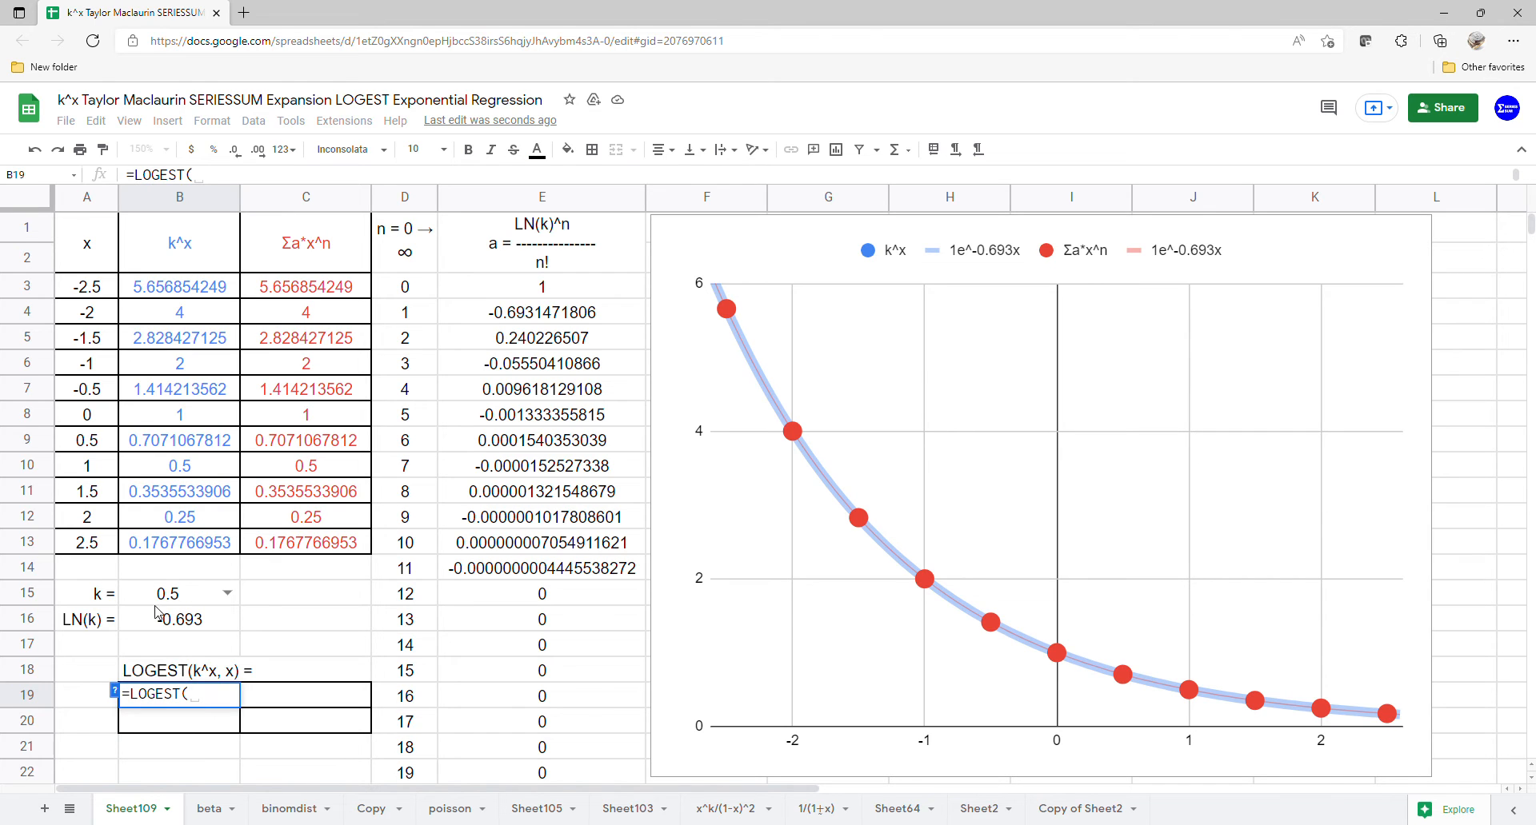
drag(190, 295, 184, 549)
text(,)
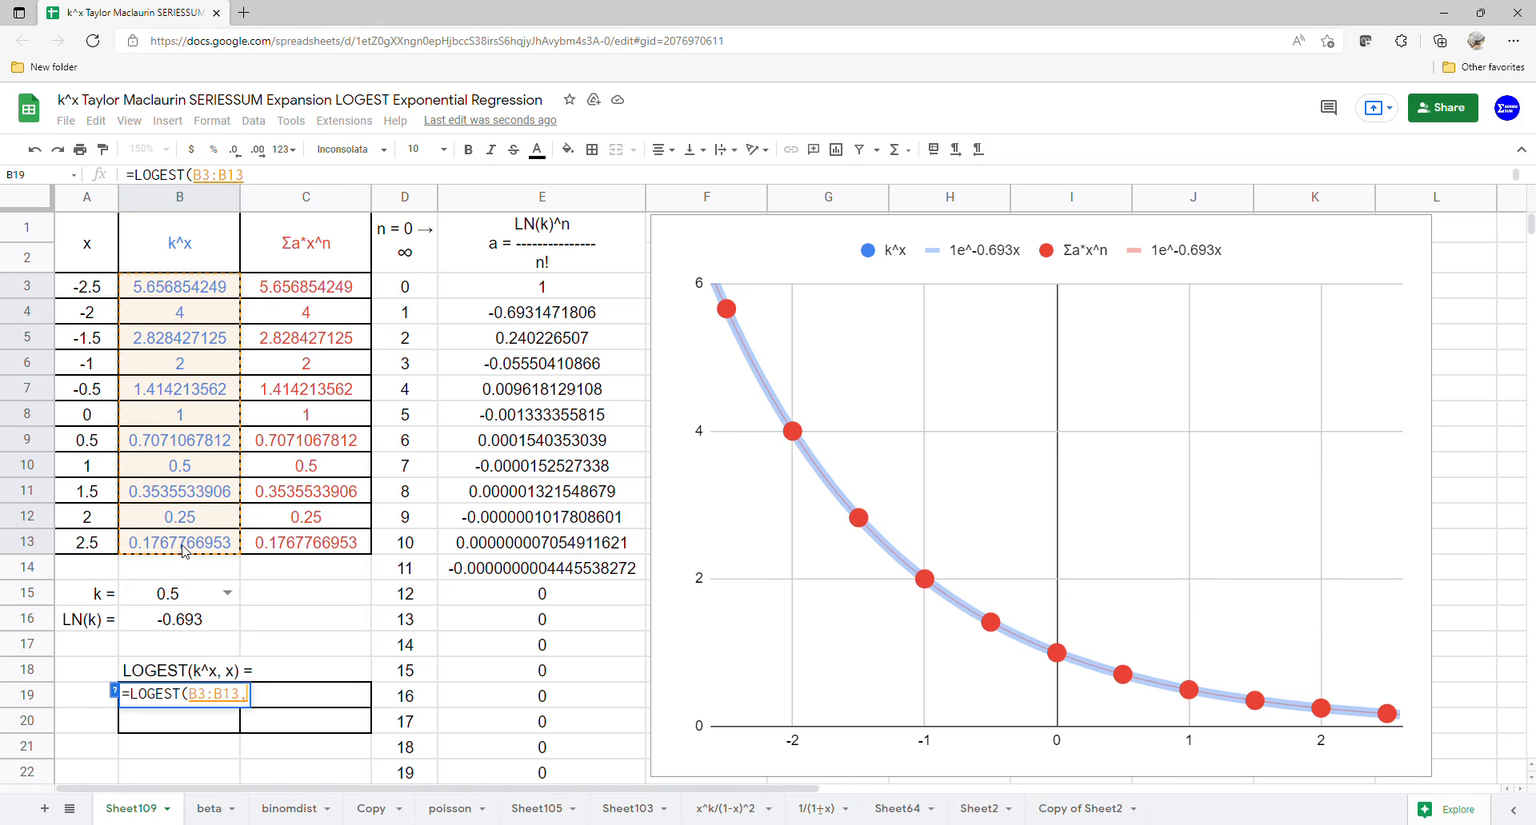
drag(111, 298, 102, 546)
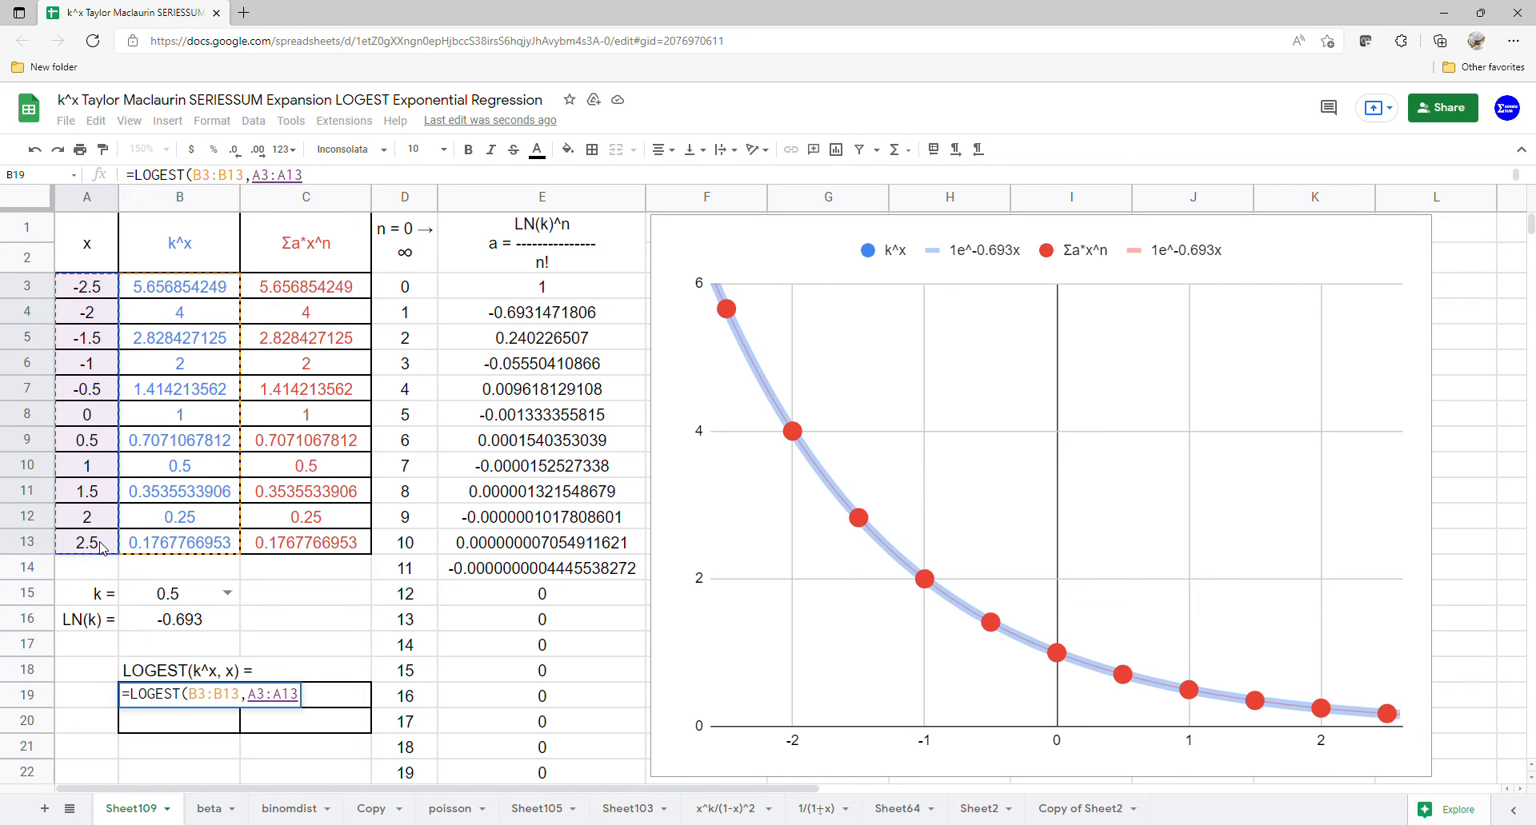
key(Return)
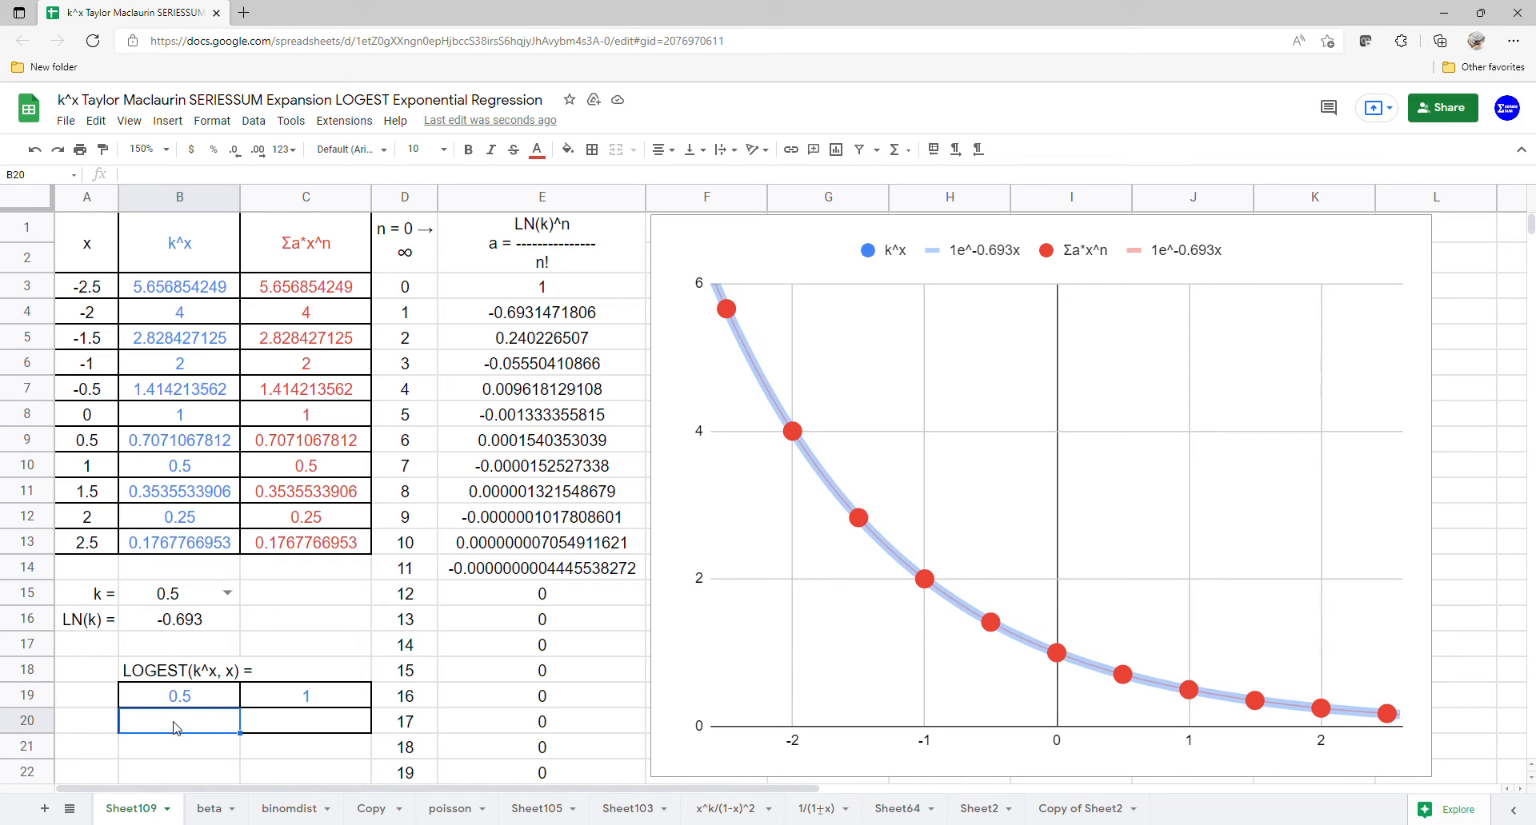
Step: Calculate the exponential regression of the series-sum values in B20 with LOGEST(C3:C13,A3:A13)
text(=)
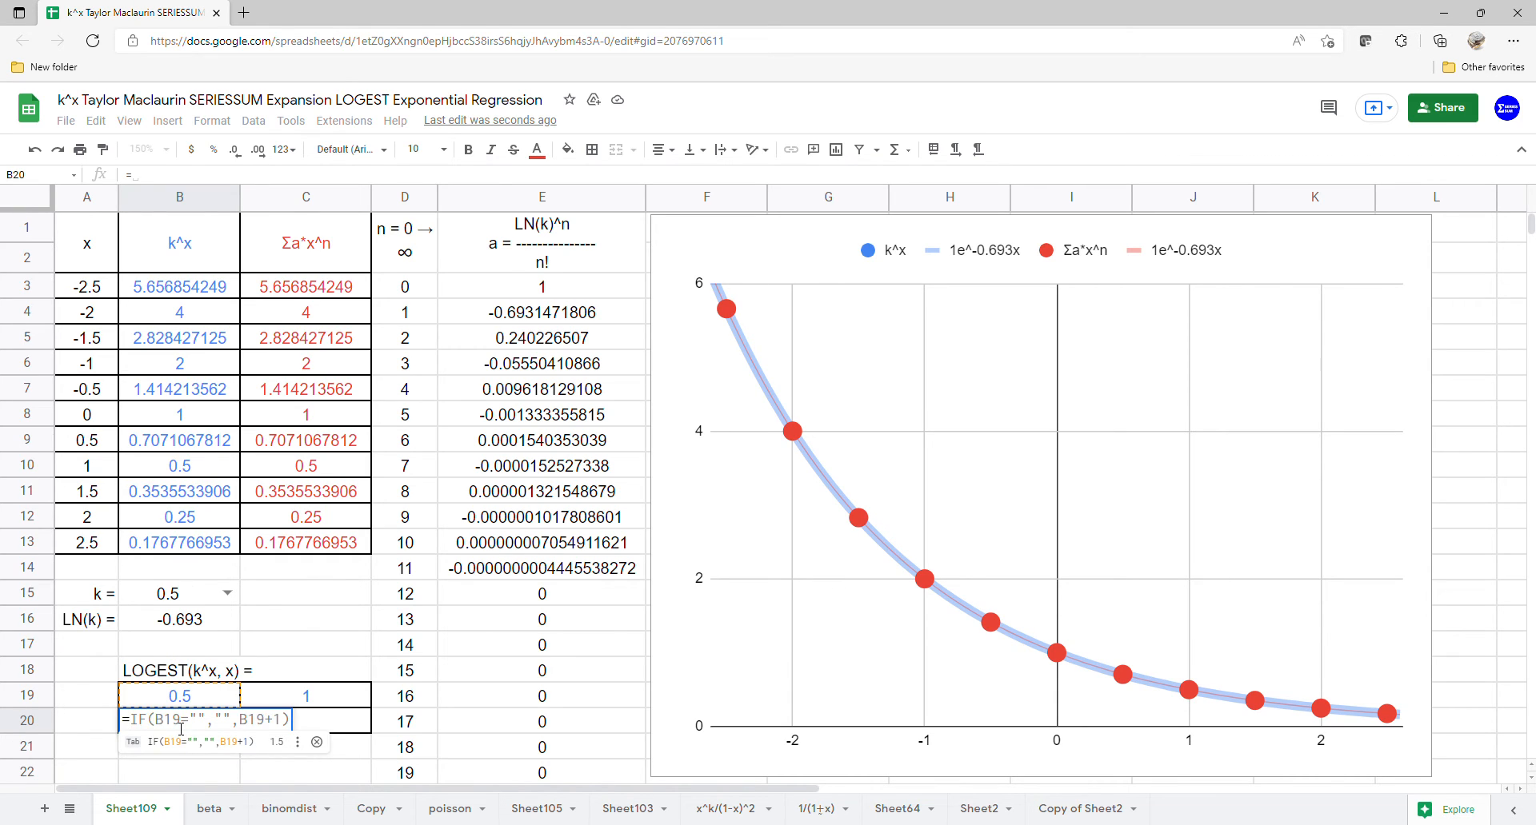
text(Logest()
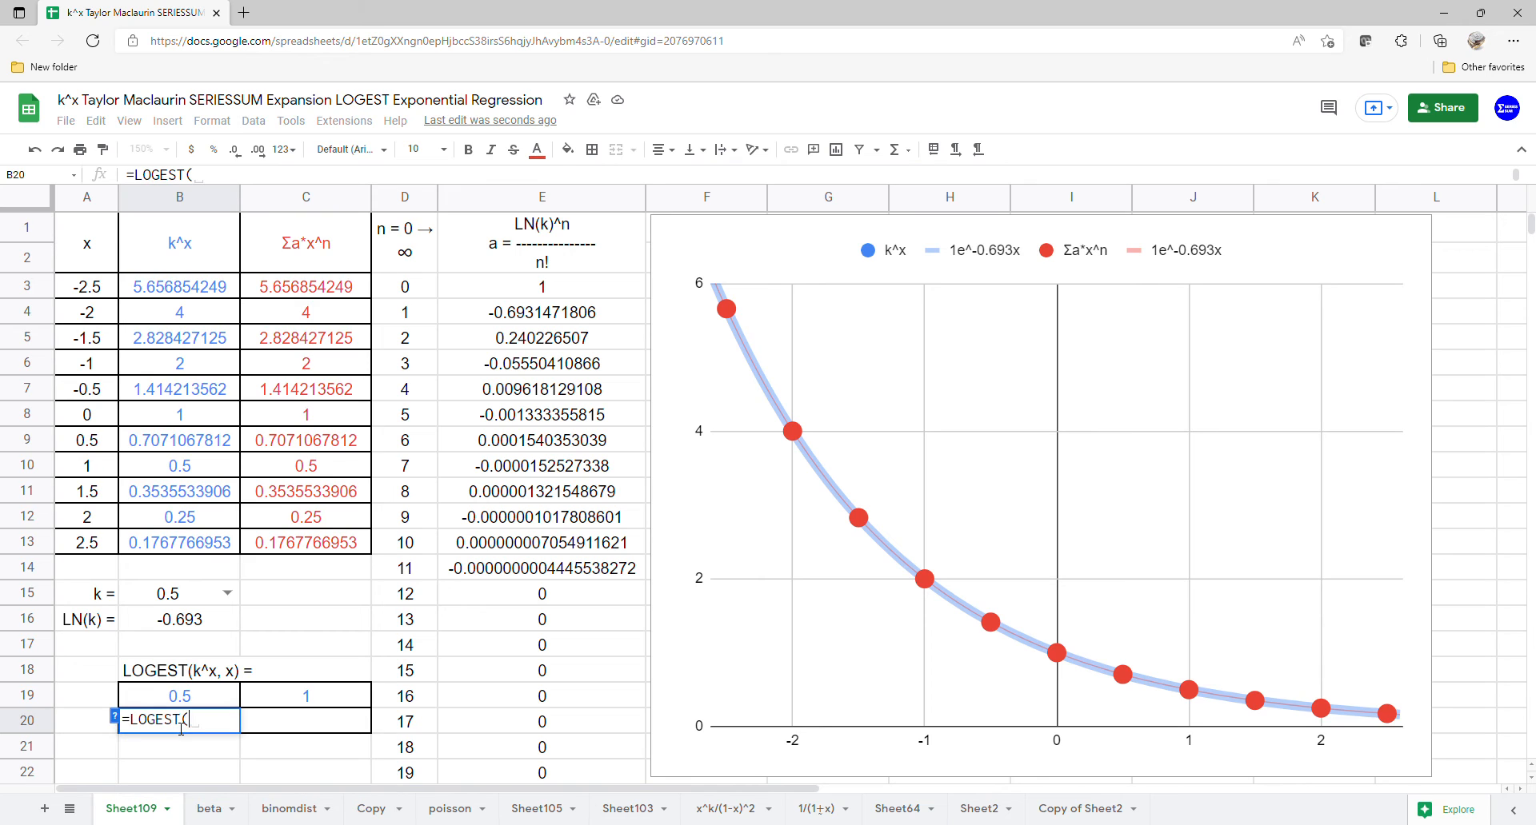
drag(352, 296, 338, 547)
text(,)
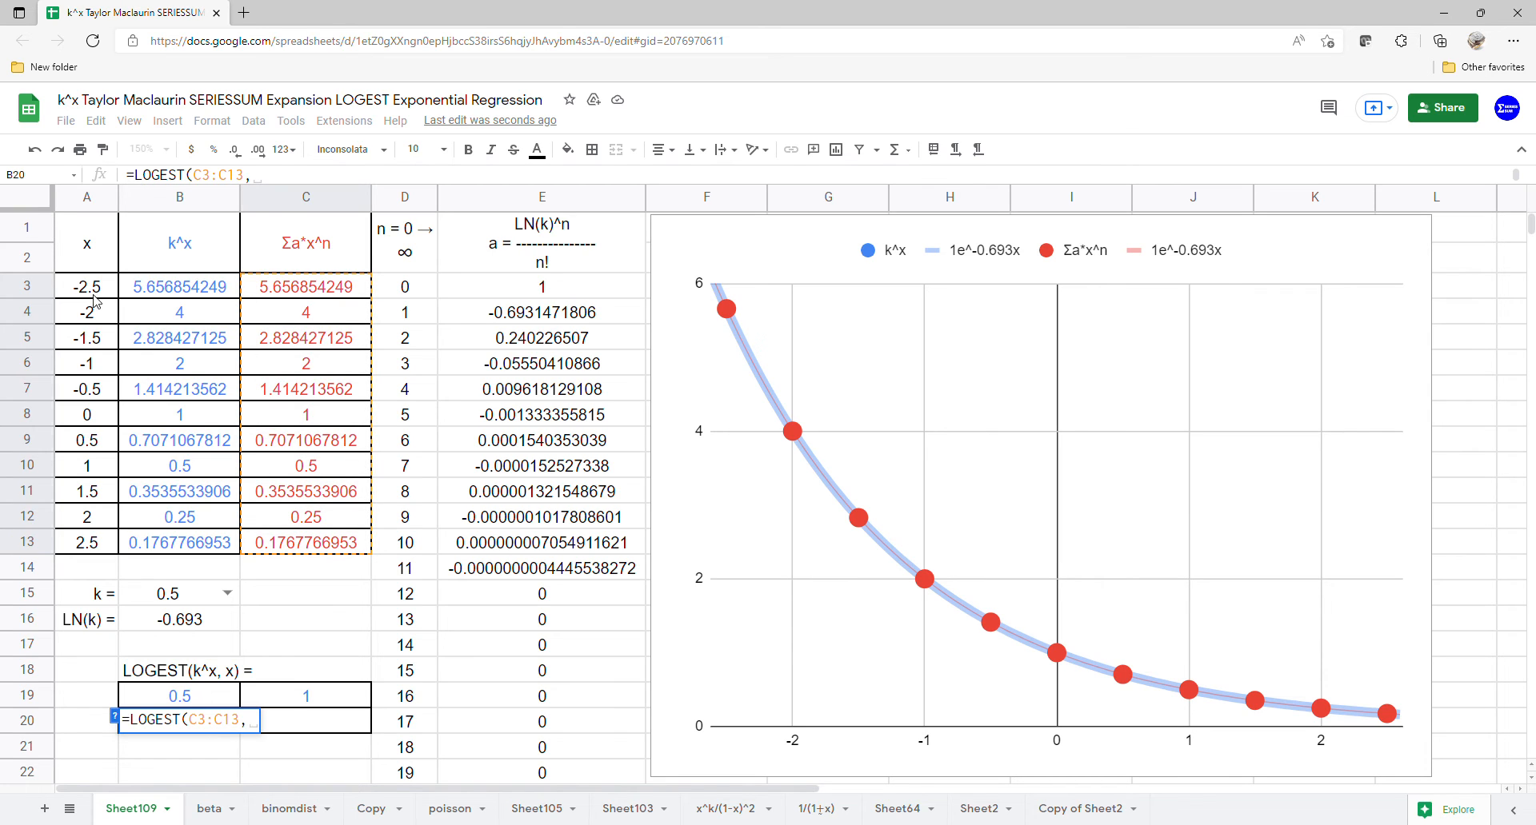
drag(93, 300, 93, 547)
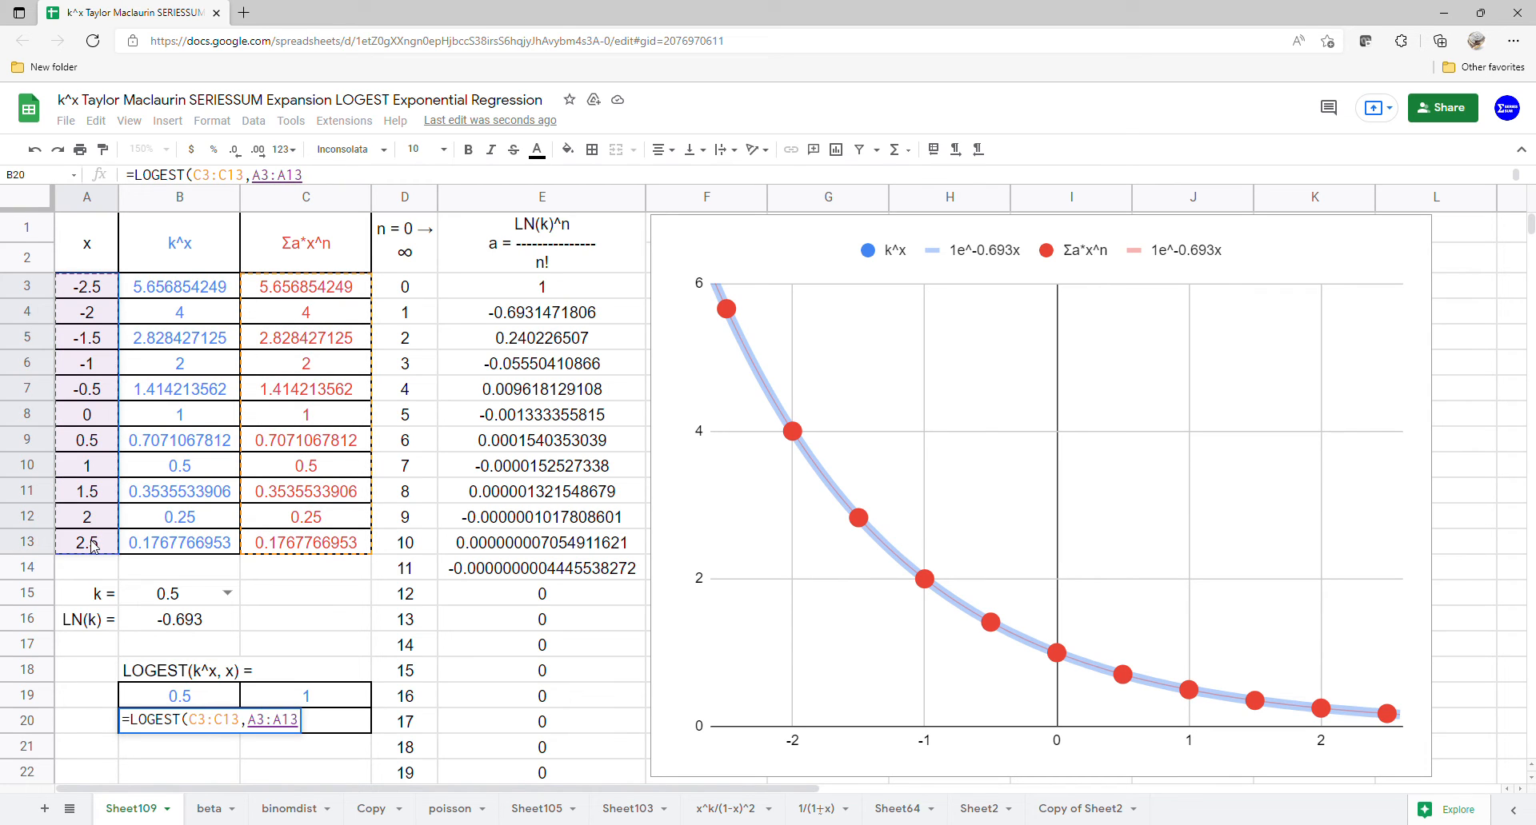
key(Return)
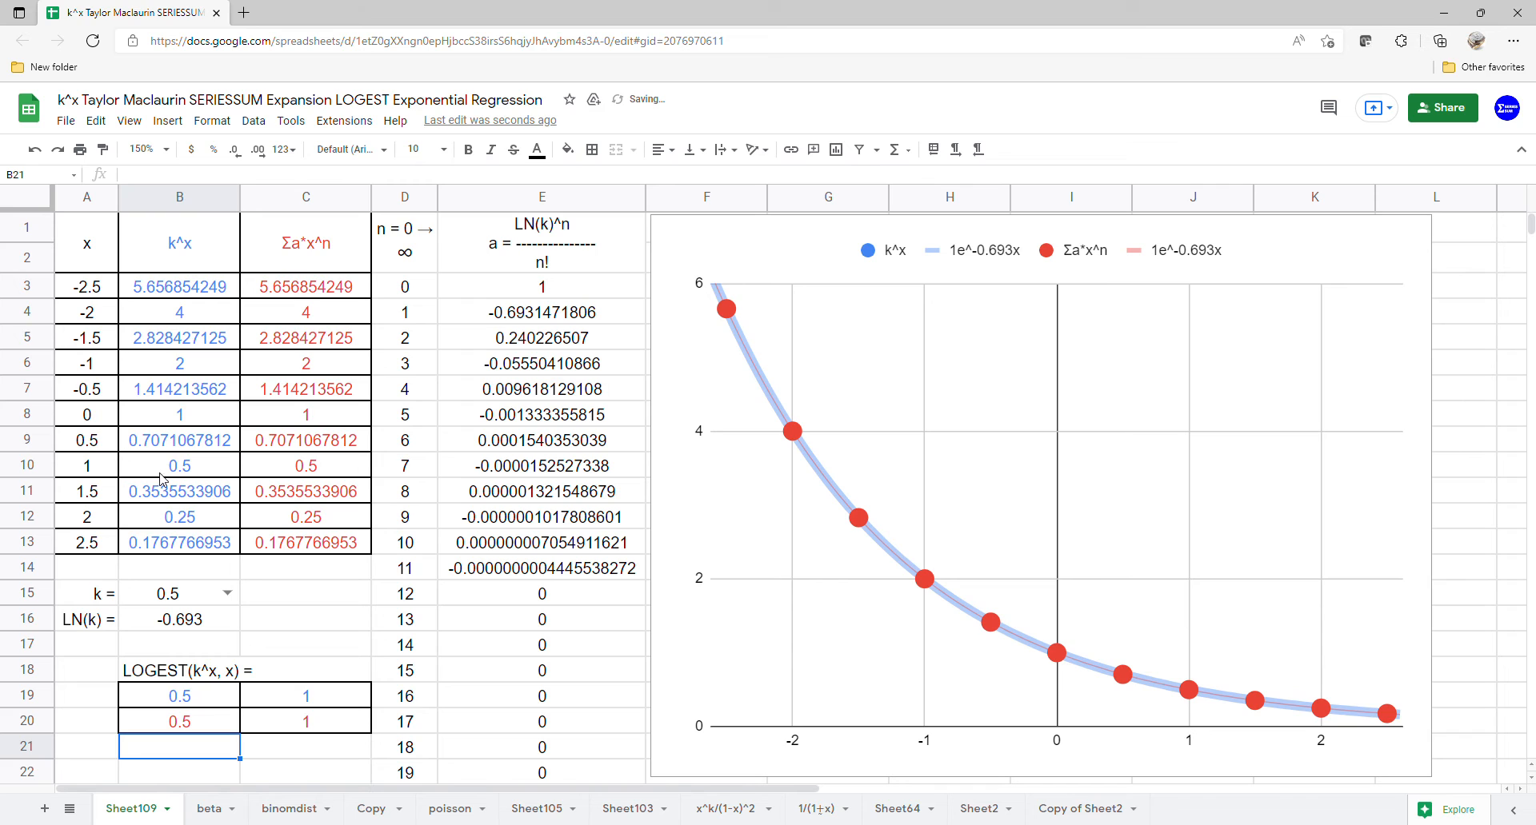
Step: Try k = 0.2, 0.4, 0.5 and 0.8 in B15 to compare both curves and the LOGEST results
click(227, 593)
click(210, 620)
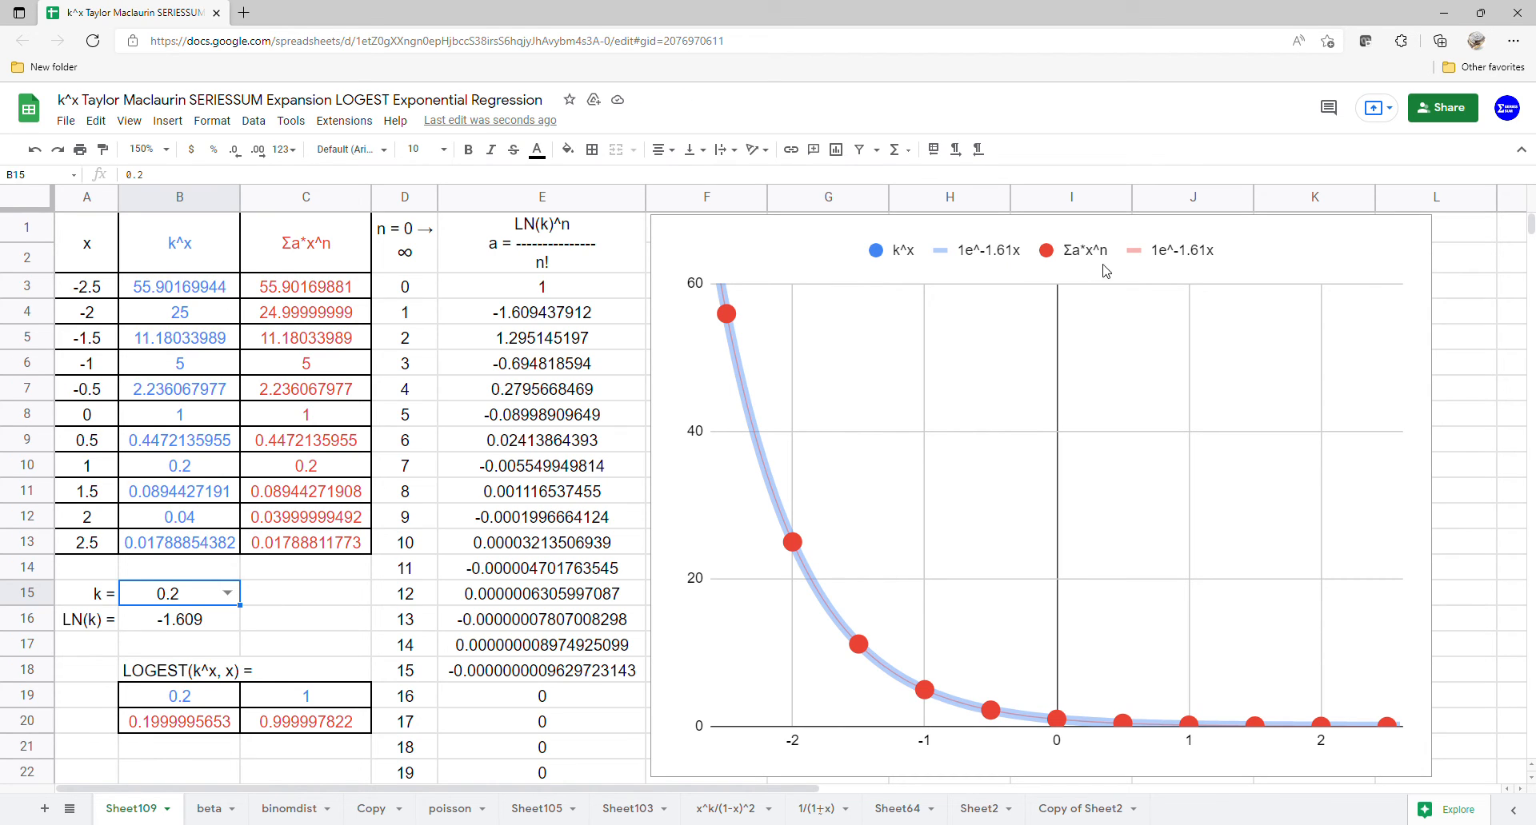
click(212, 595)
click(186, 650)
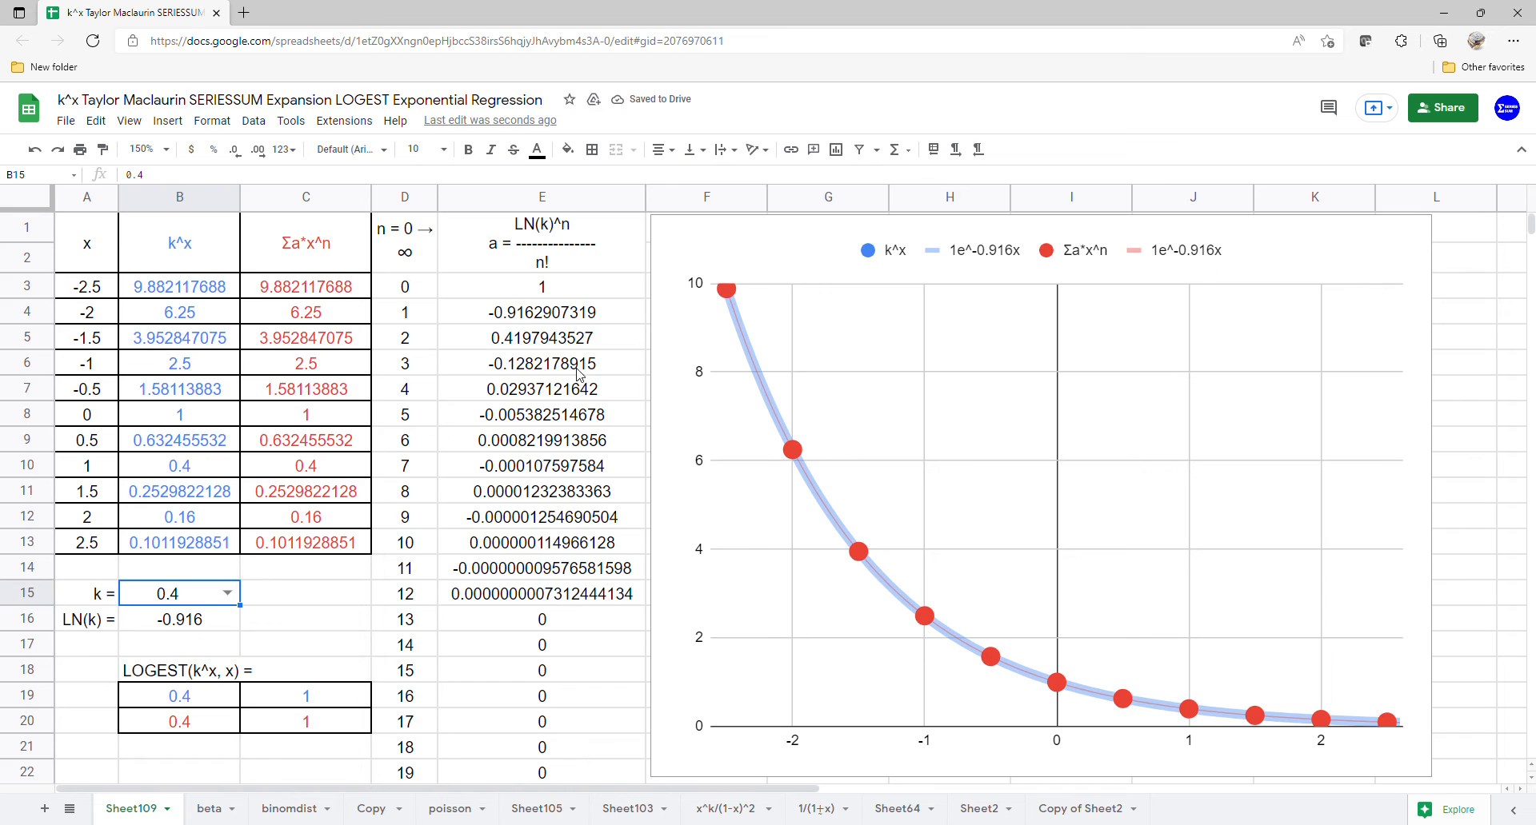
click(226, 598)
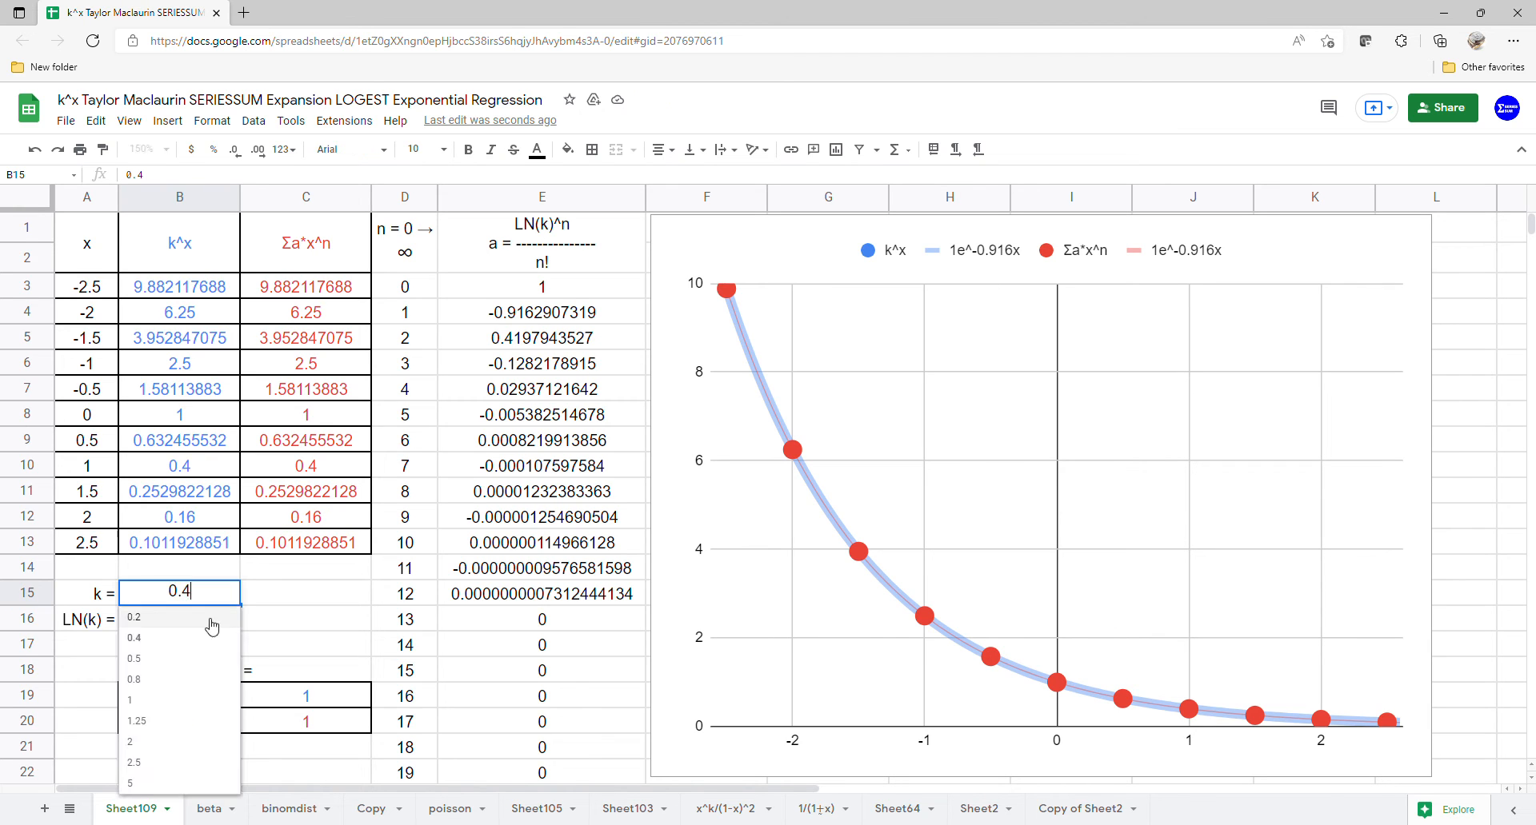
click(189, 666)
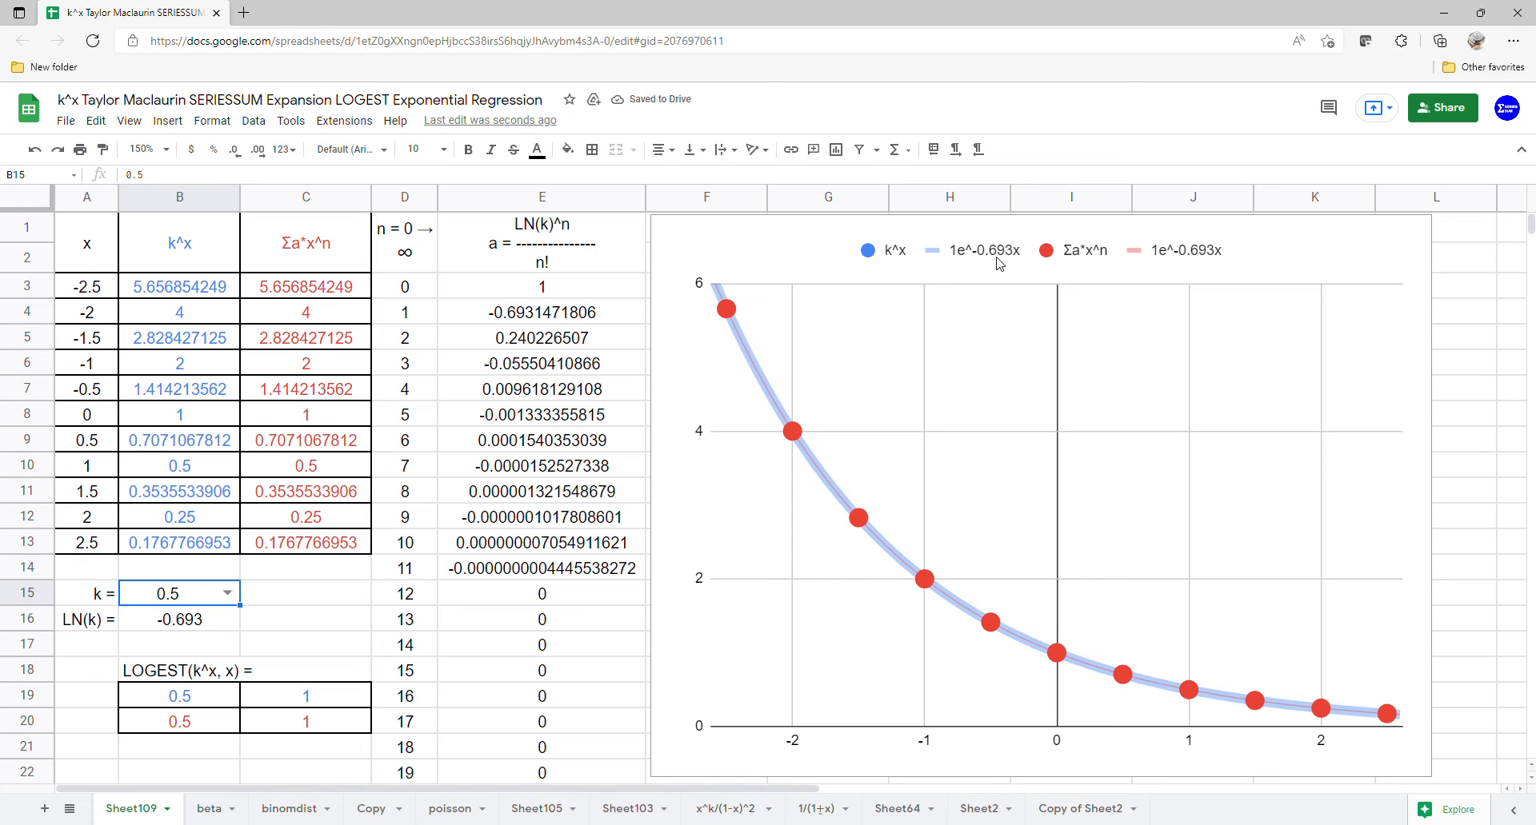
click(223, 595)
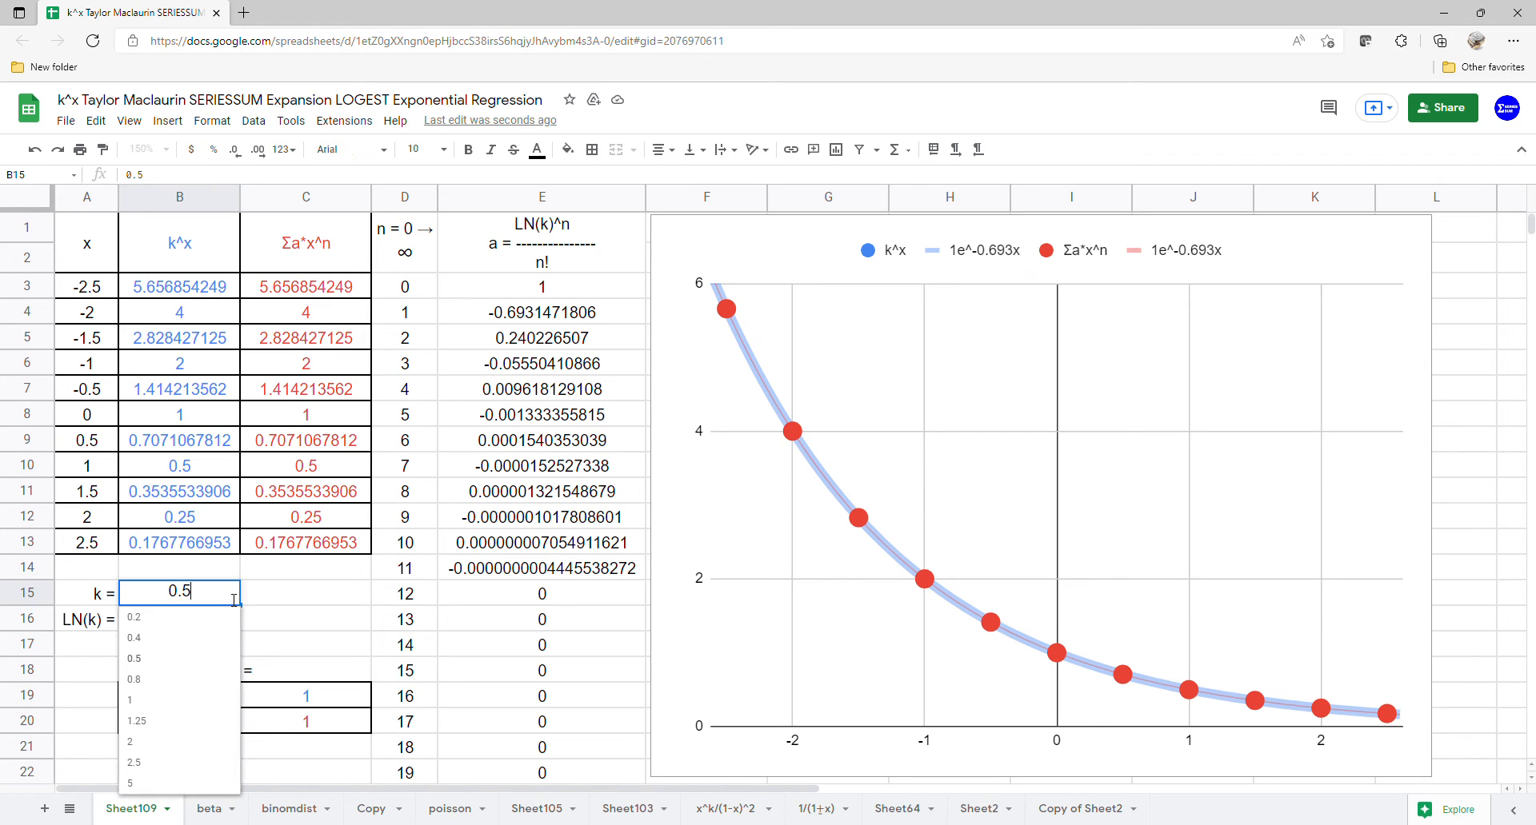
click(192, 680)
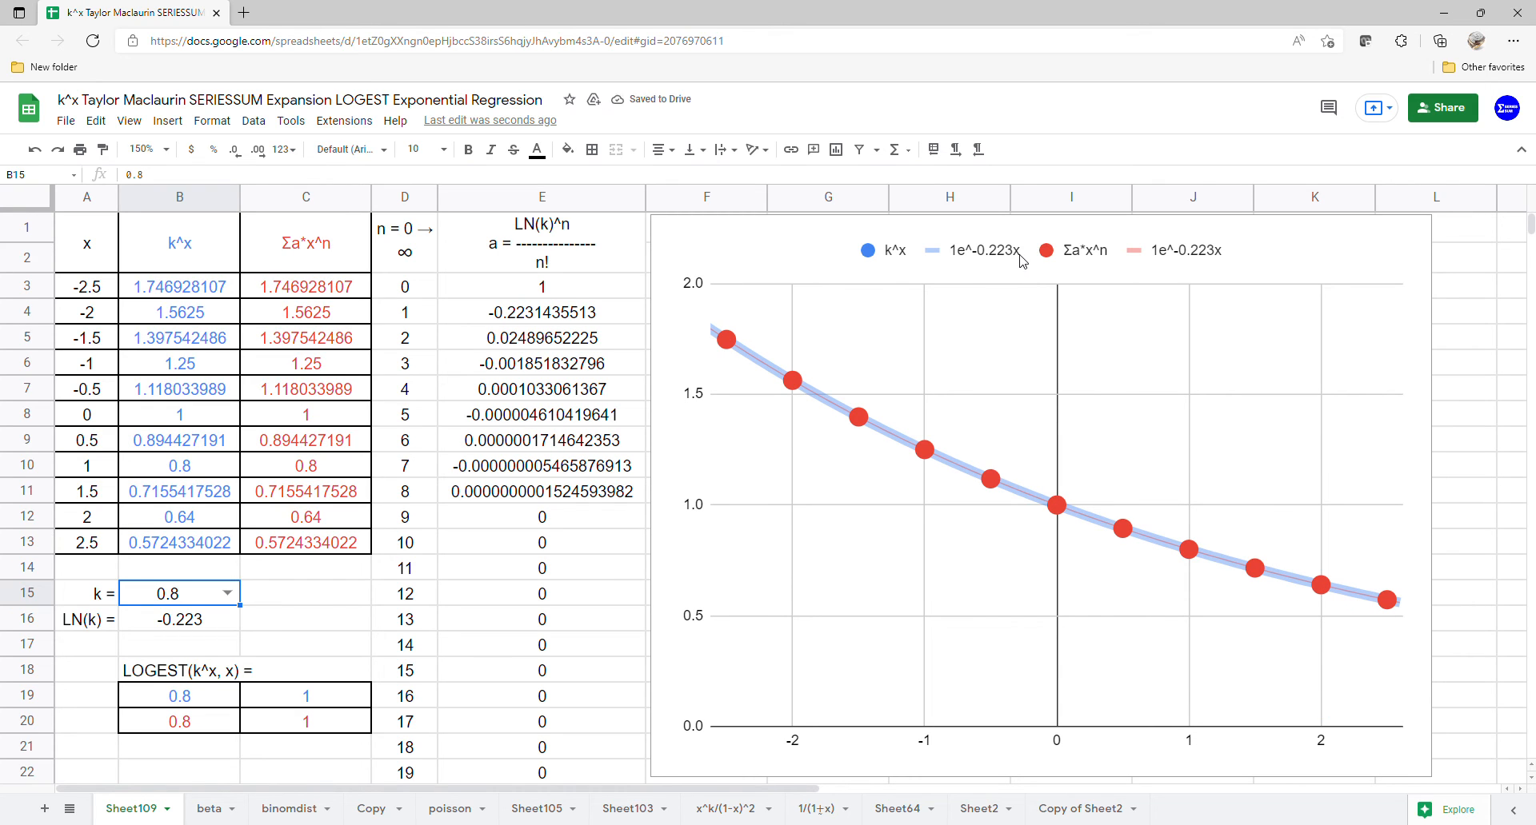
Step: Try k = 1, 1.25, 2 and 2.5 in B15, checking the LOGEST results in B19:B20 at 1.25 and 2.5
click(228, 593)
click(160, 701)
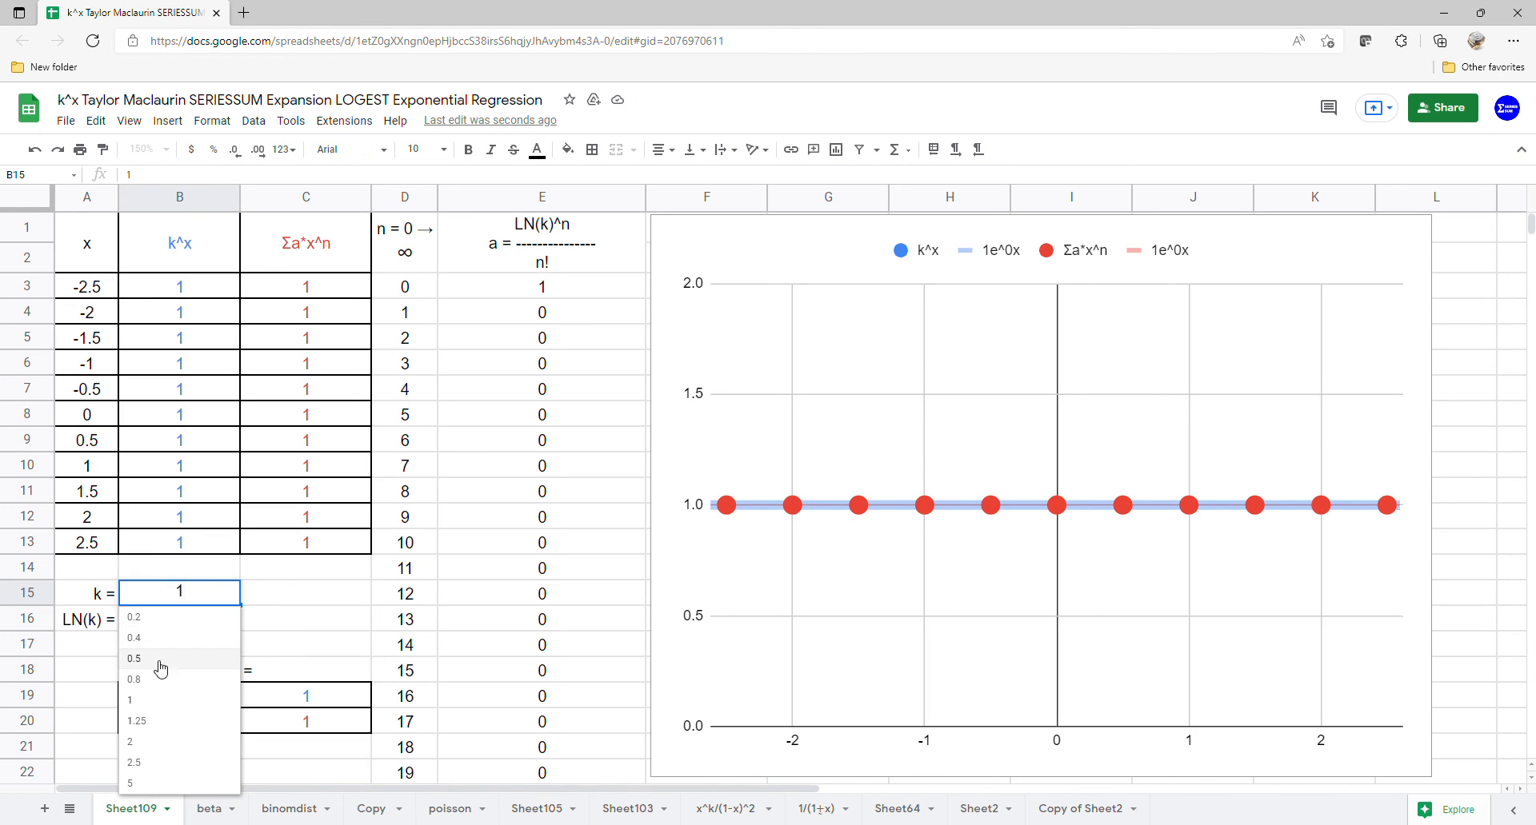
click(142, 721)
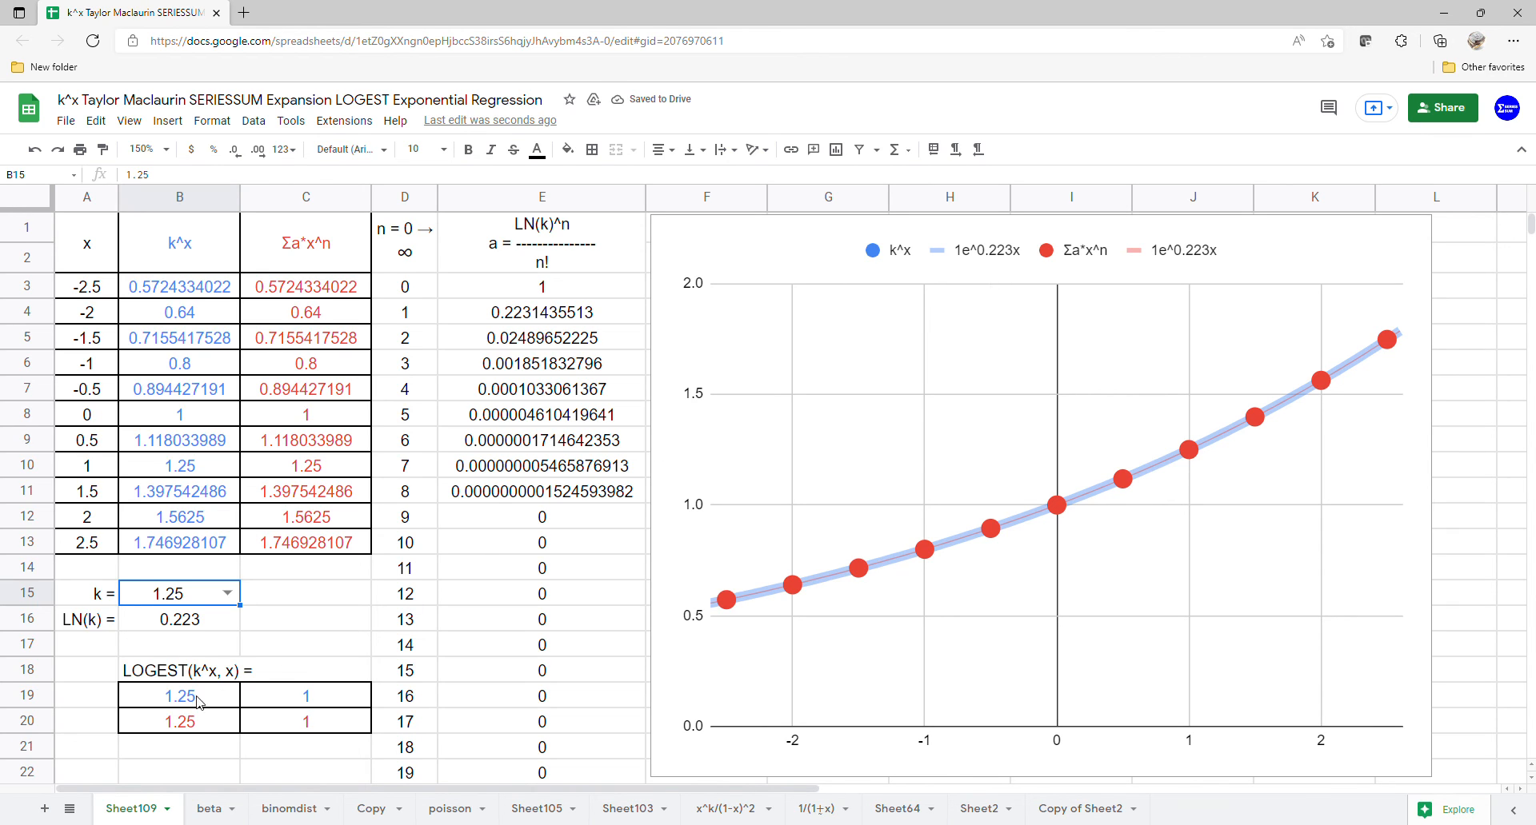
drag(176, 700, 164, 727)
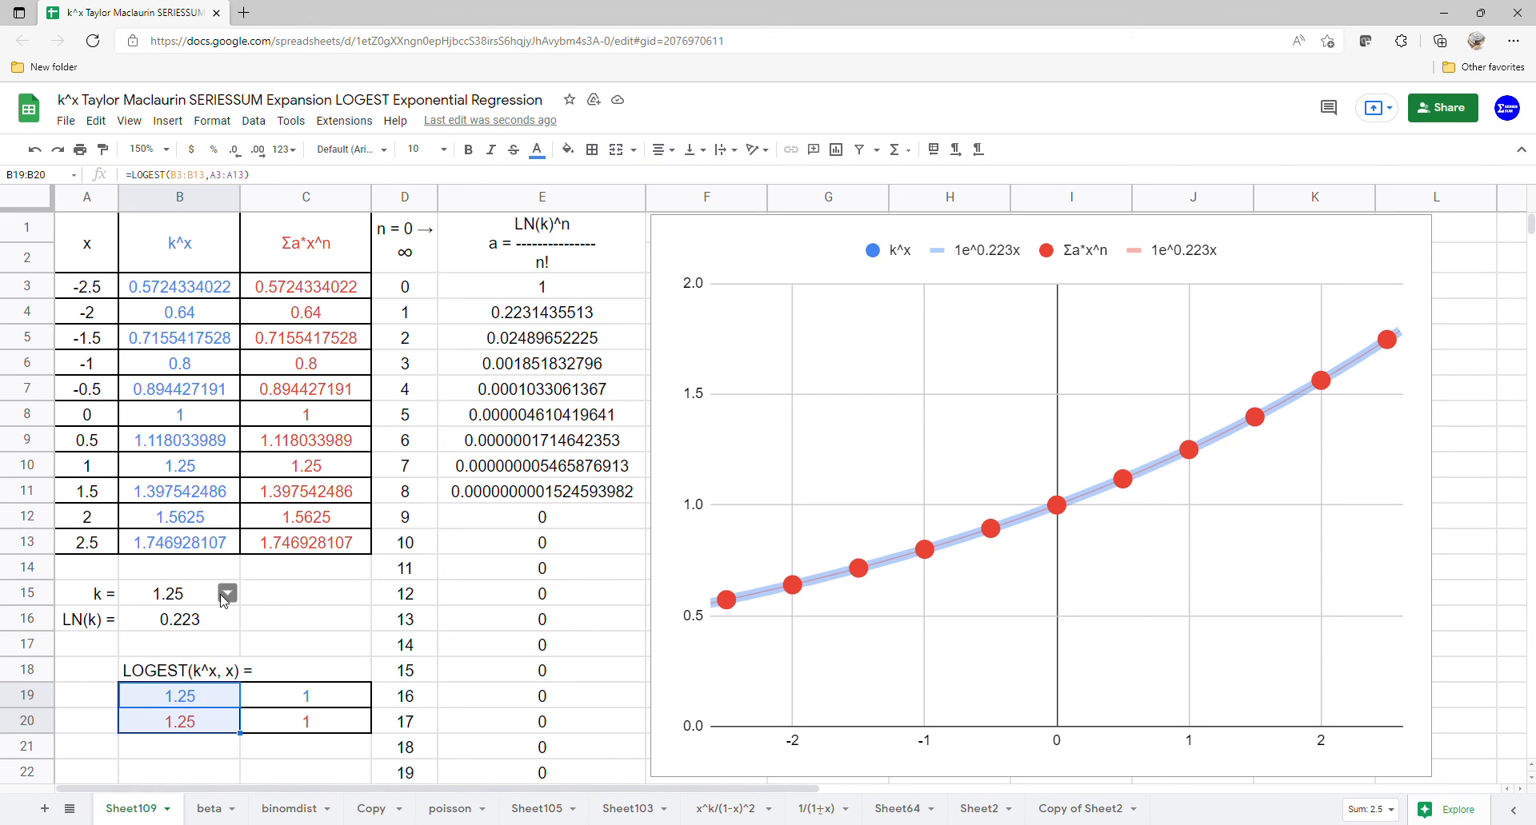
click(227, 592)
click(163, 743)
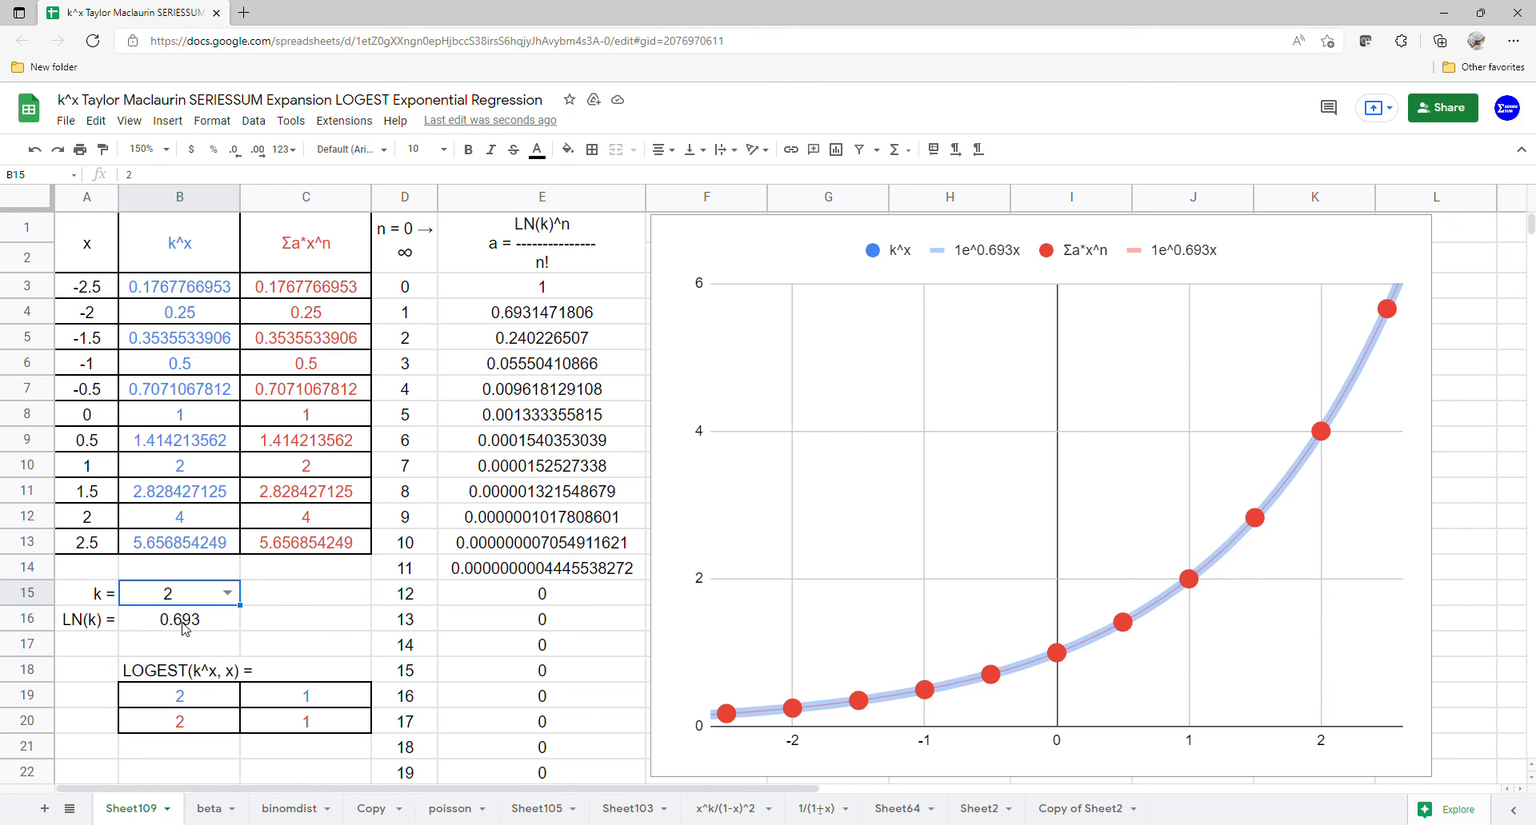
click(228, 593)
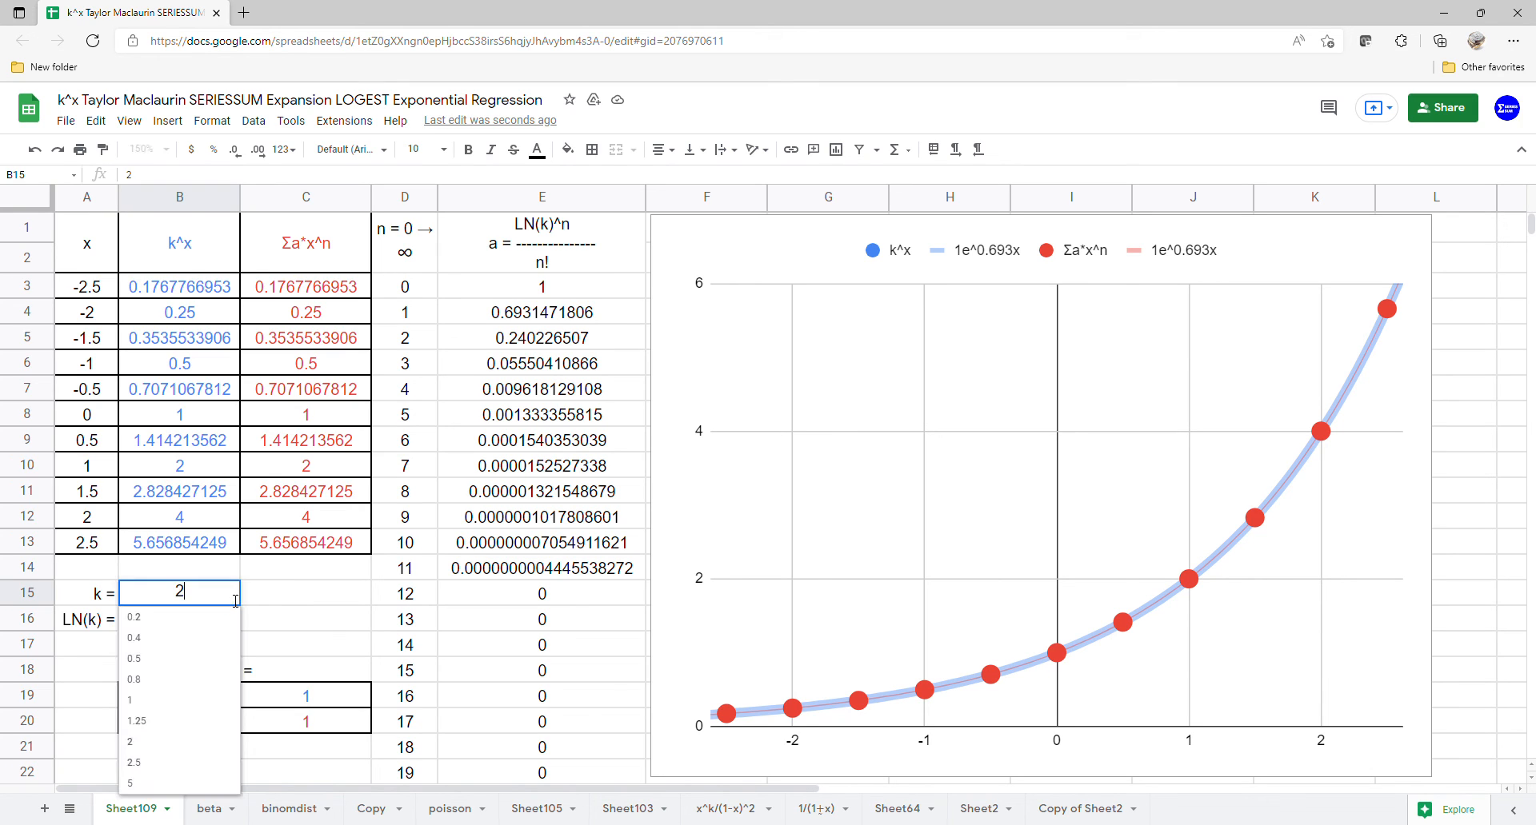
click(161, 763)
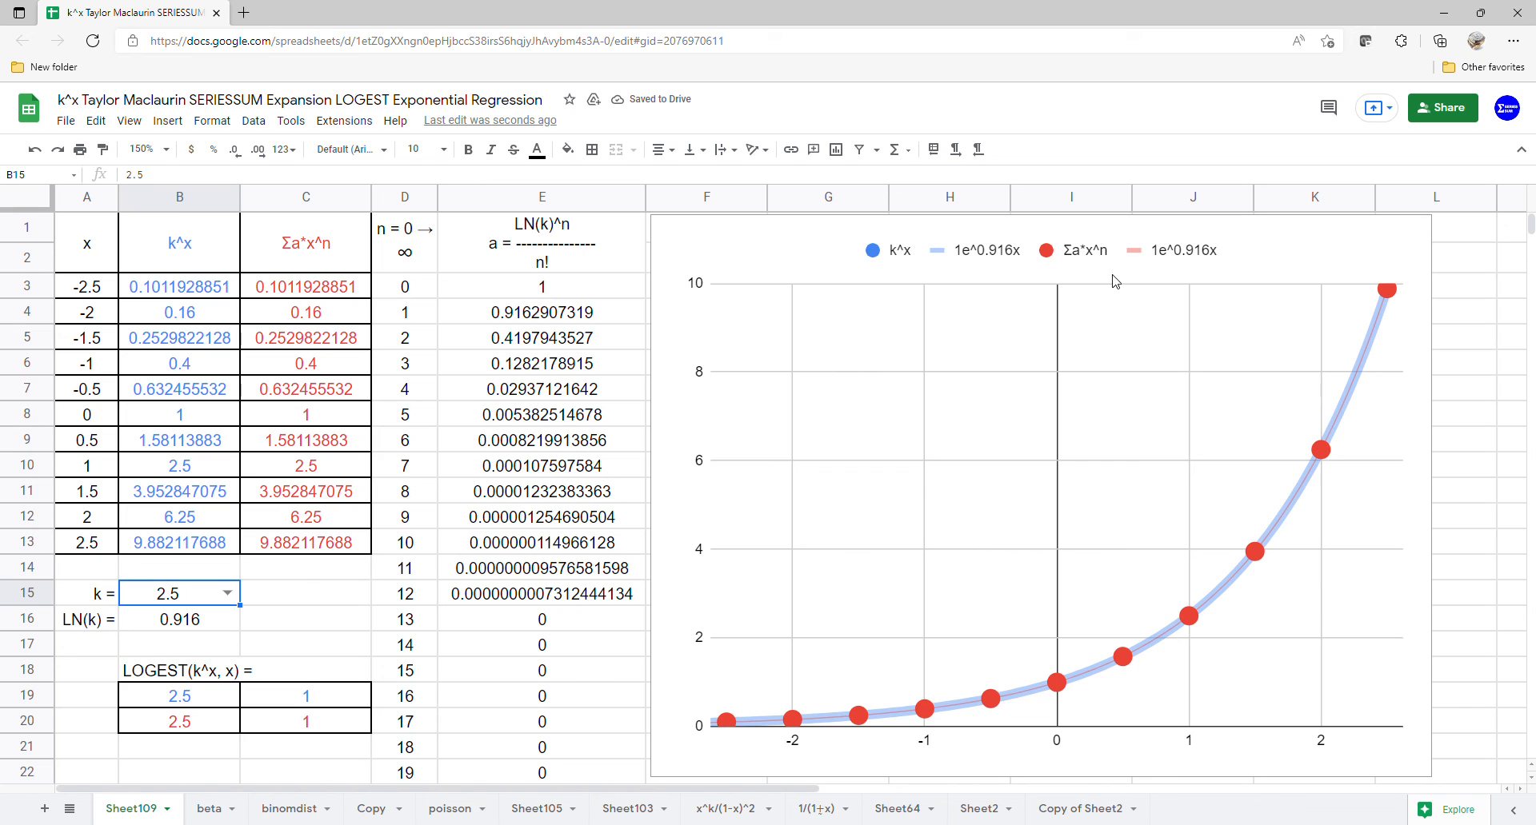
drag(196, 694, 200, 724)
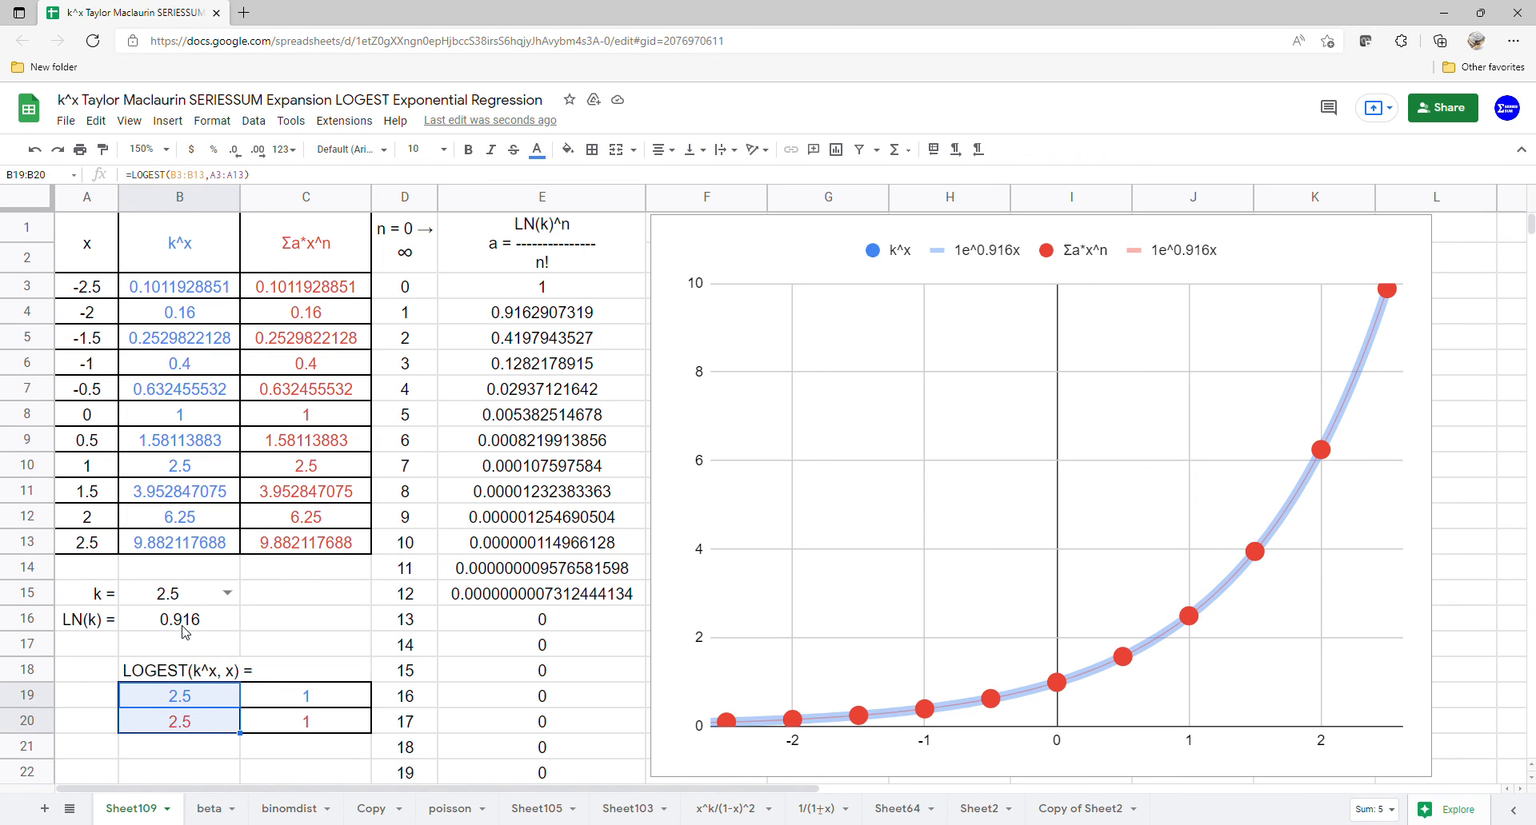
Step: Set k in B15 to 5, and inspect the LN(k) cell and the Σa*x^n column
click(232, 598)
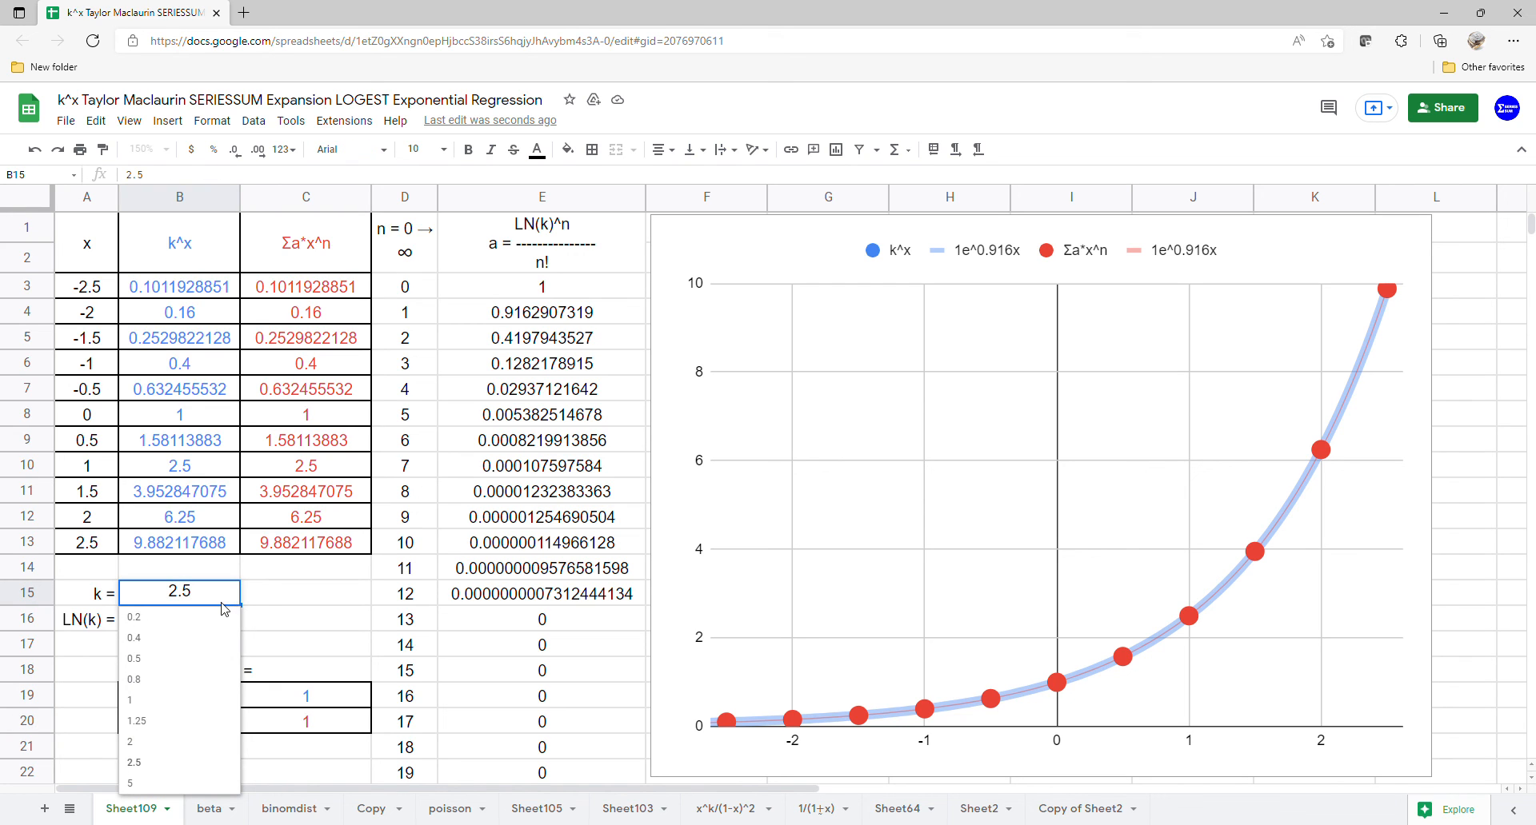
click(160, 785)
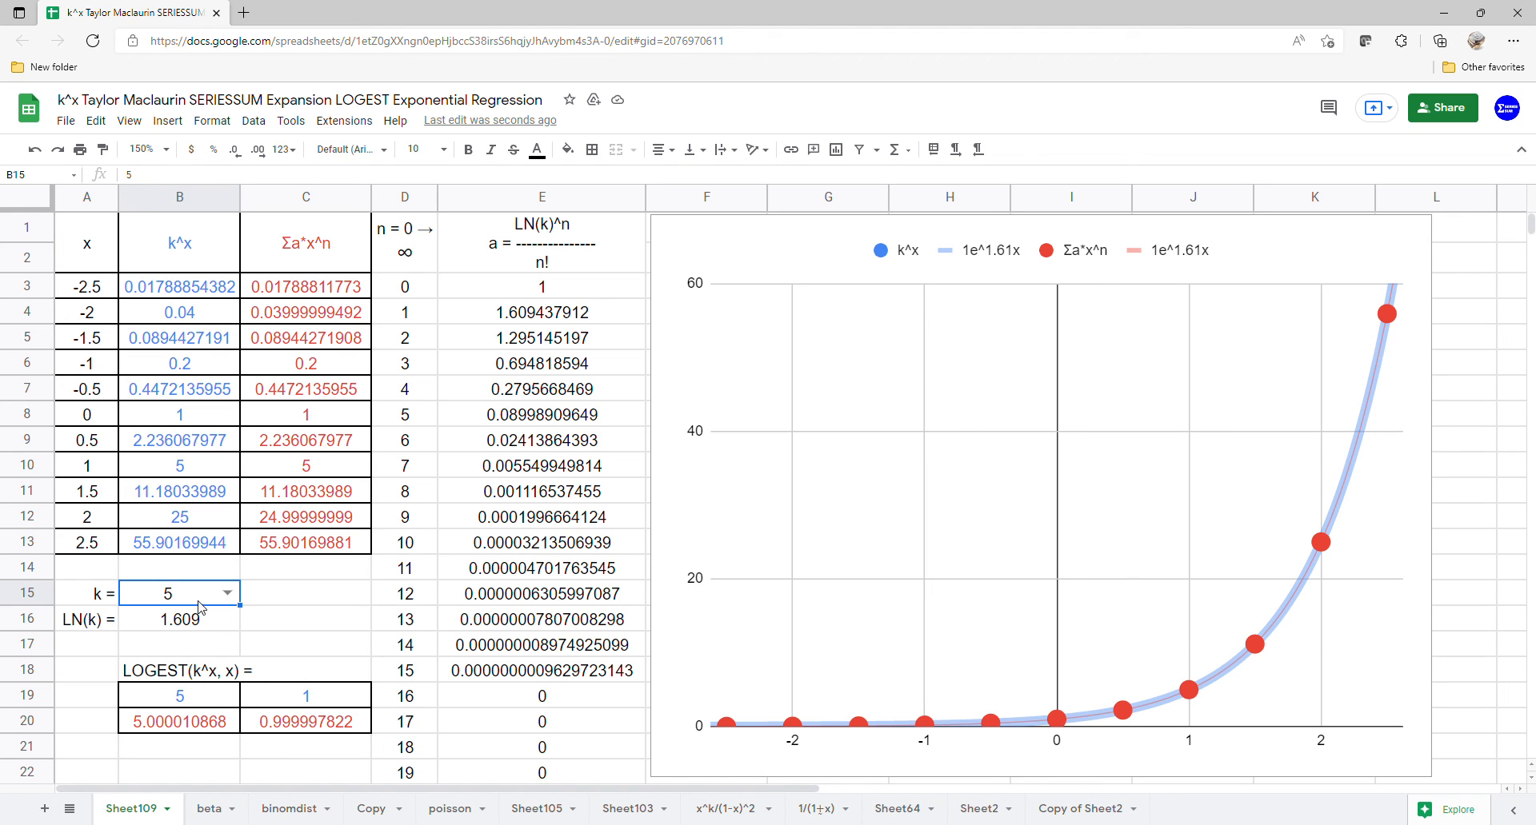
click(198, 625)
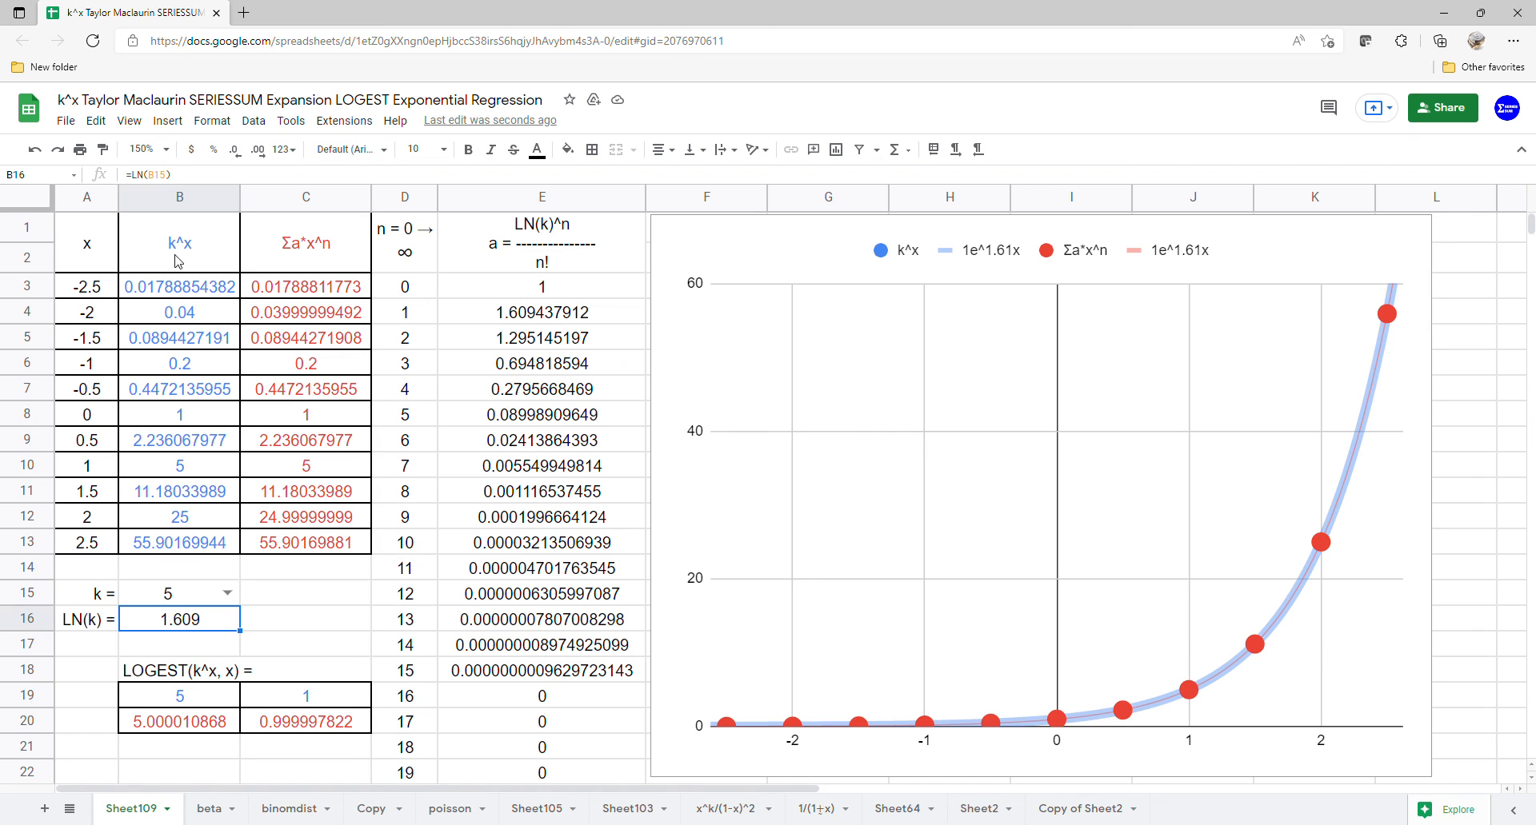
drag(300, 264, 301, 544)
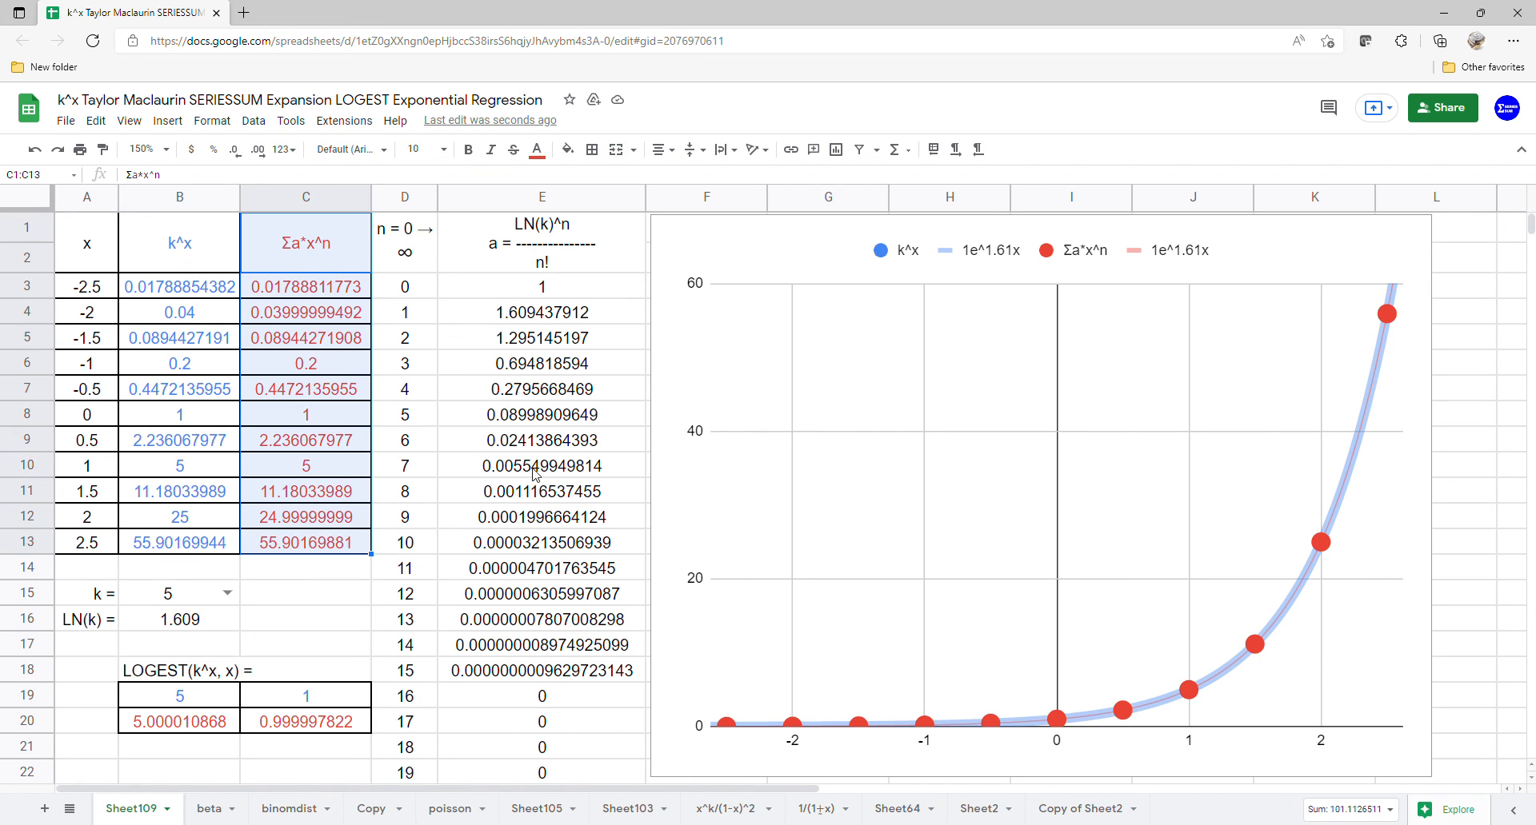